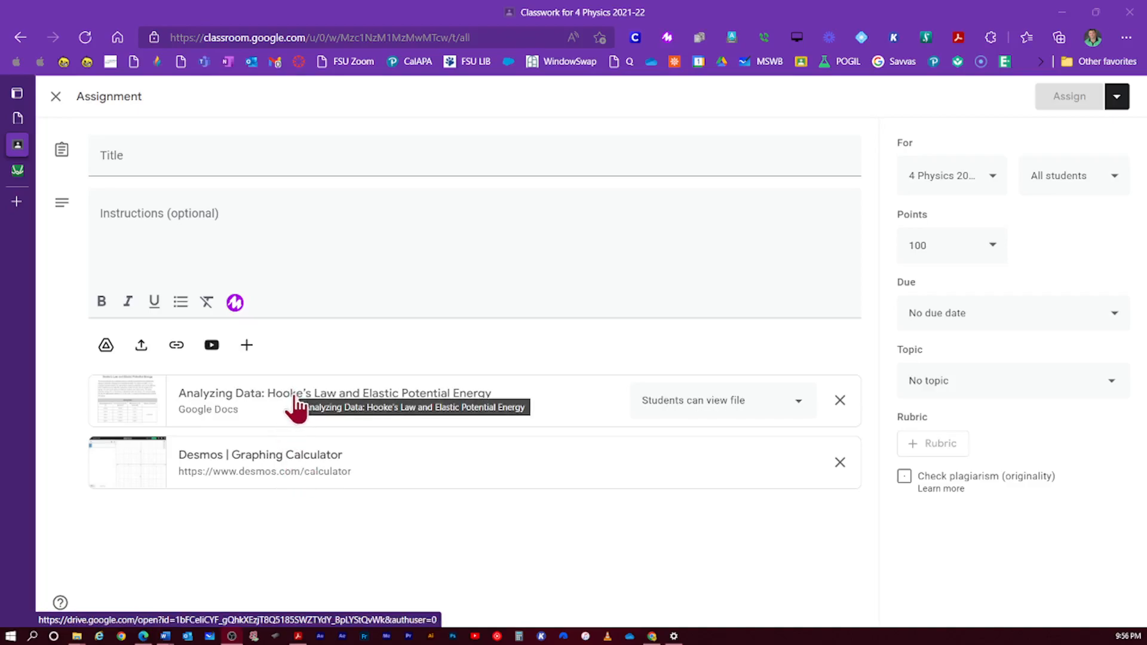
# - Open the 'Analyzing Data: Hooke's Law and Elastic Potential Energy' Google Docs attachment
pyautogui.click(295, 404)
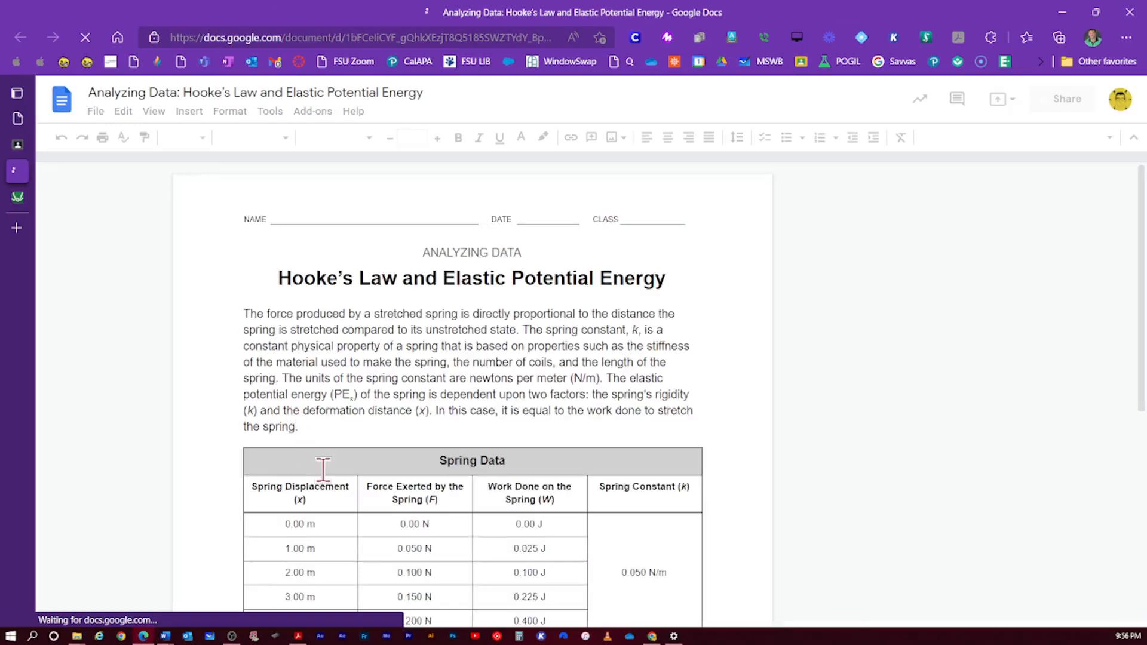
# - Select the Spring Data table's three columns, header row through the 4.00 m row
pyautogui.scroll(-3, 323, 469)
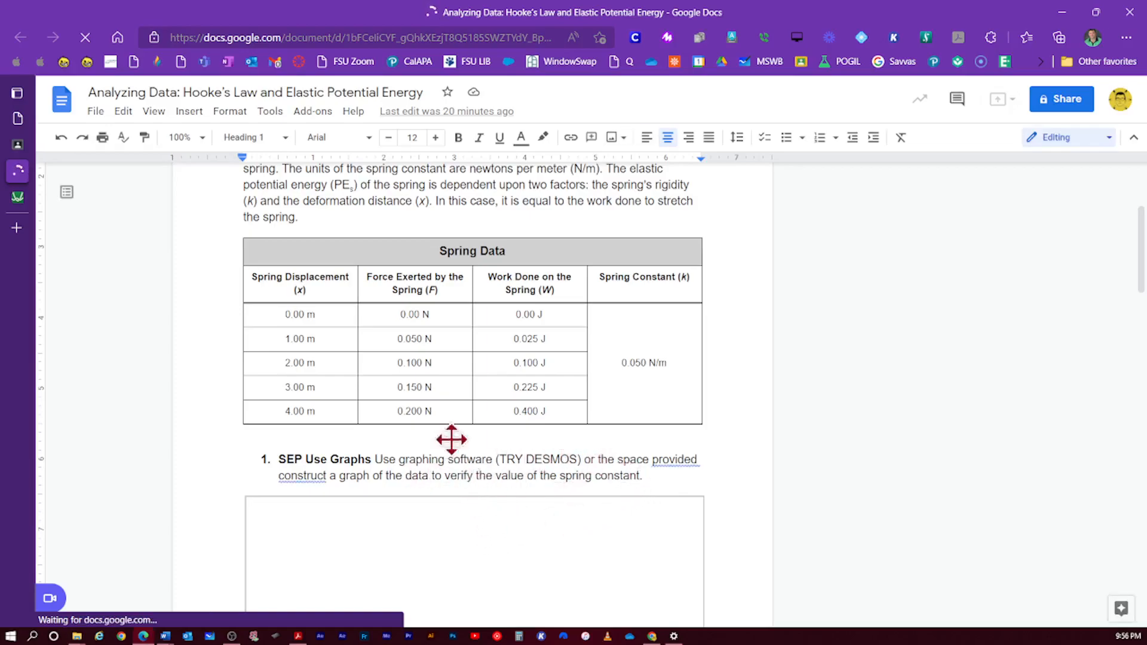
pyautogui.scroll(3, 465, 442)
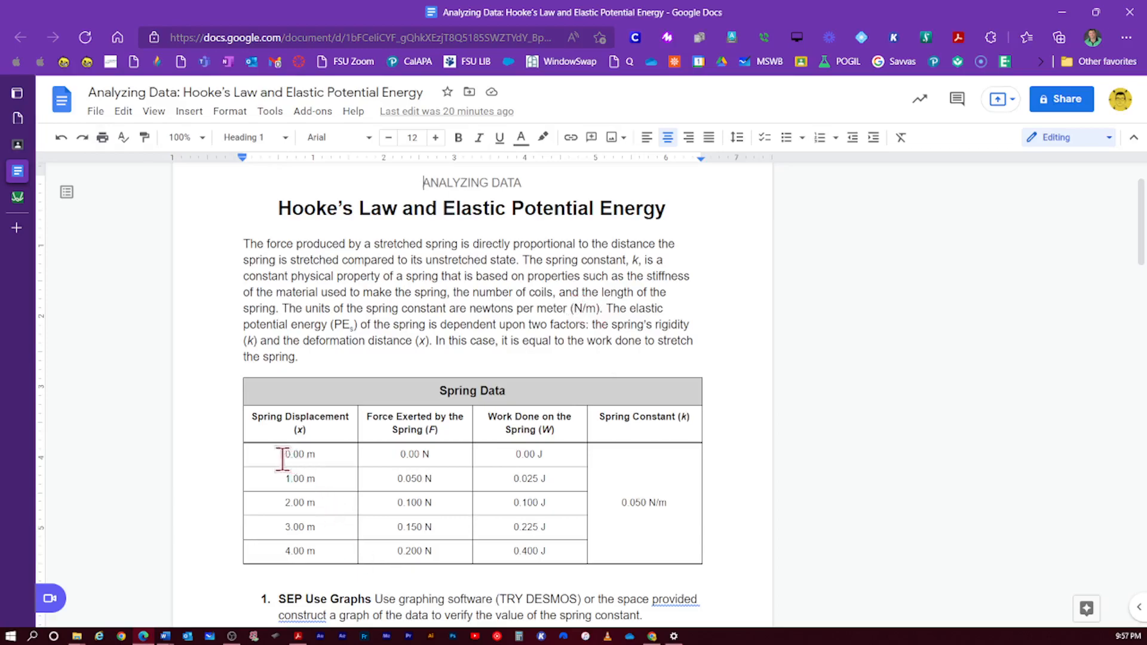
pyautogui.moveTo(276, 454); pyautogui.dragTo(392, 499)
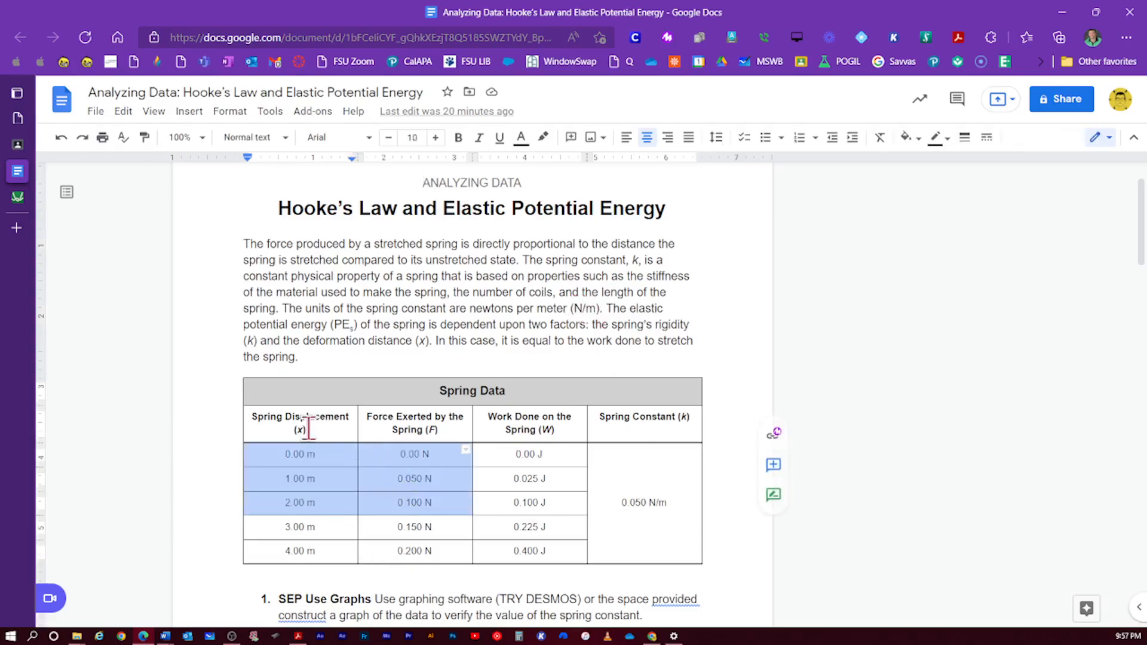
pyautogui.moveTo(252, 418); pyautogui.dragTo(533, 550)
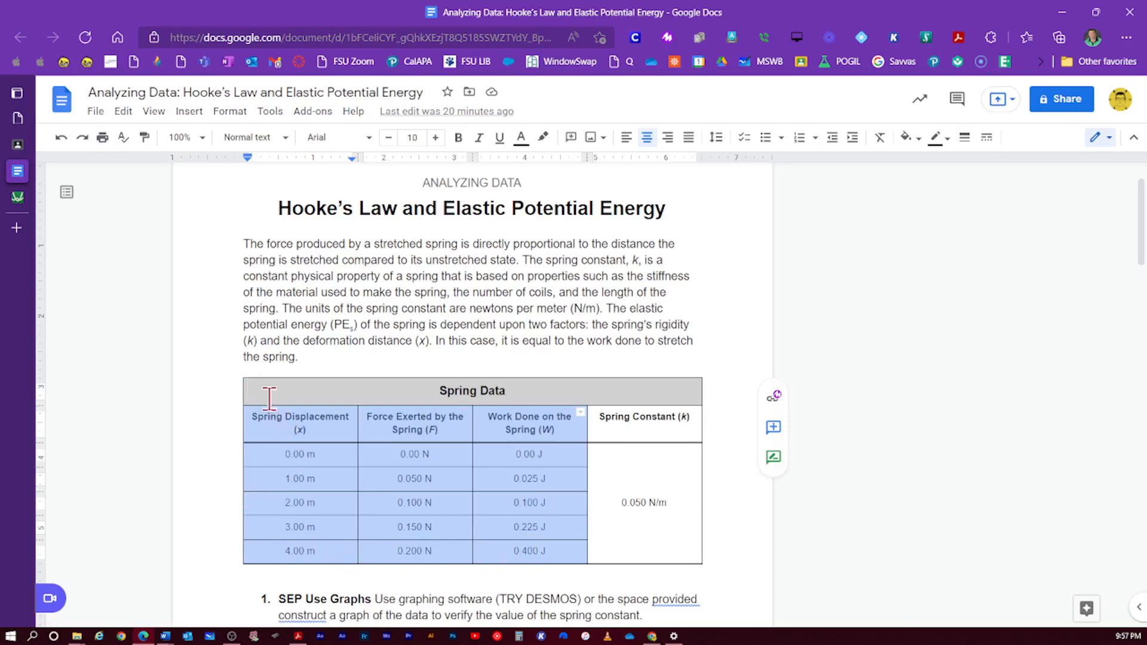
# - Copy the selected spring data and create a new blank Google Sheets spreadsheet
pyautogui.rightClick(374, 507)
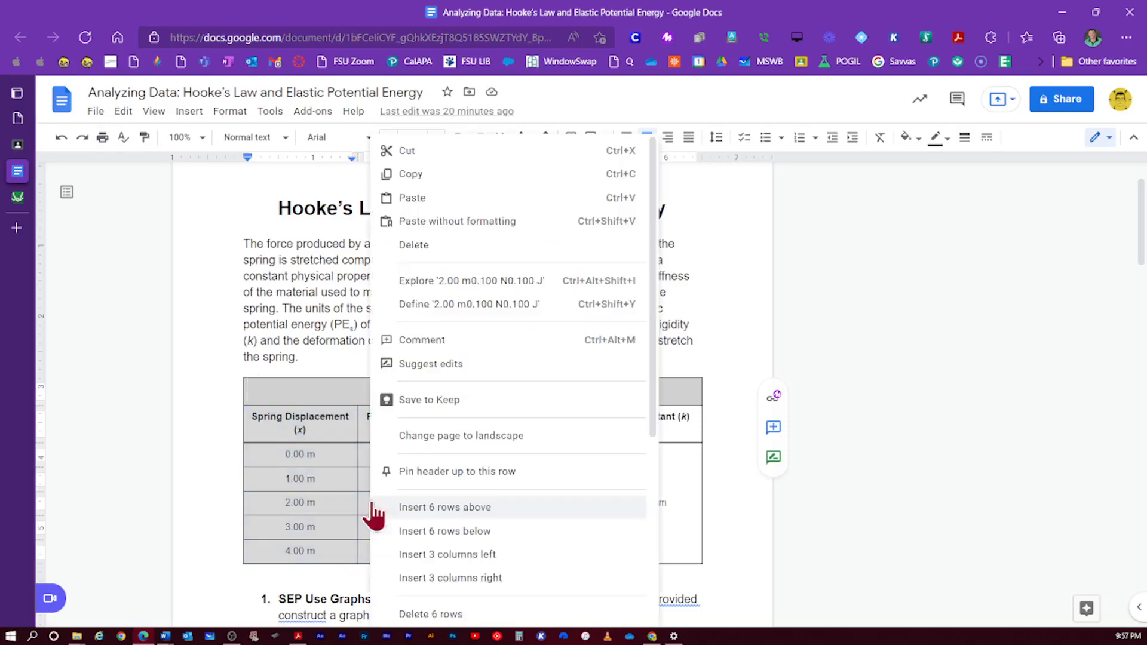
pyautogui.click(408, 175)
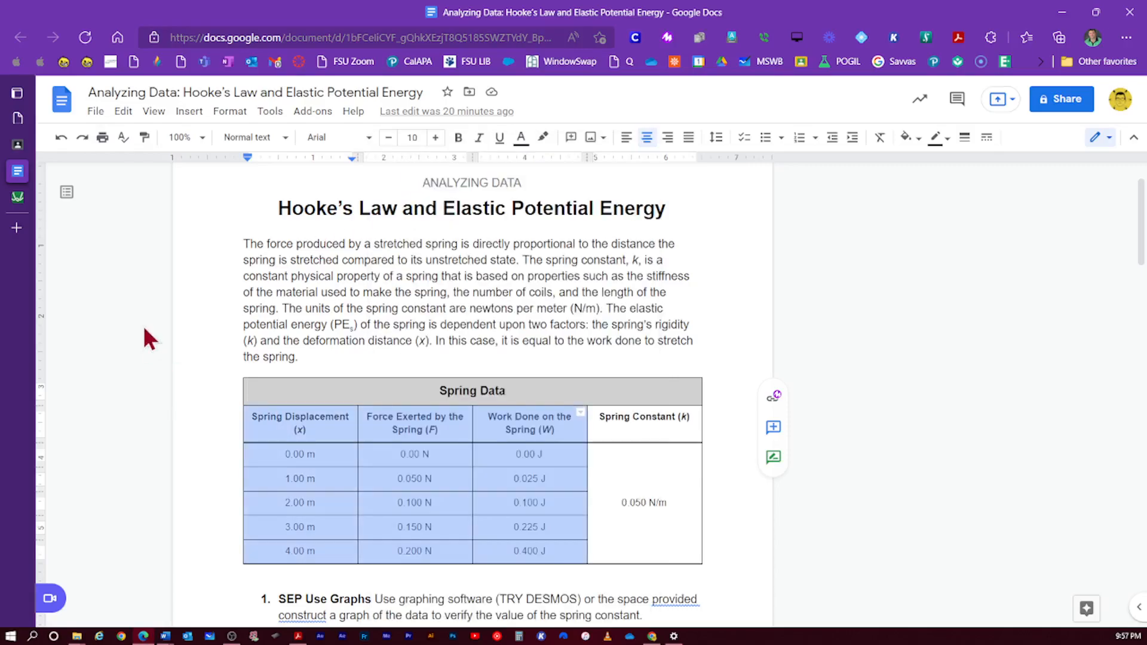
pyautogui.moveTo(12, 197)
pyautogui.click(96, 111)
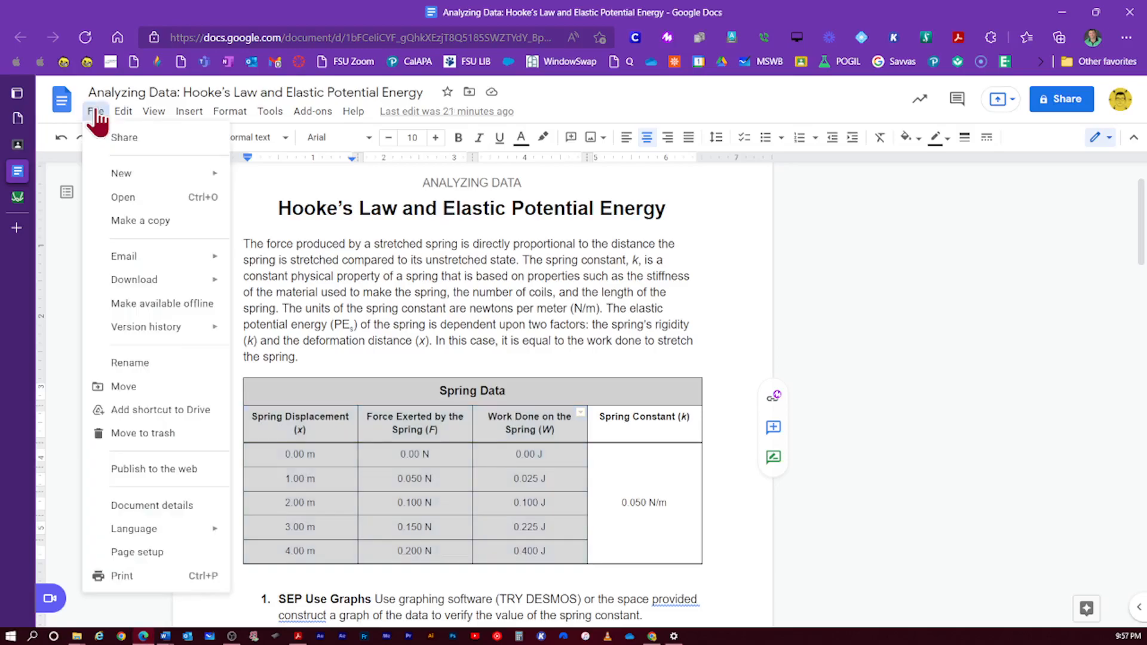
pyautogui.moveTo(143, 174)
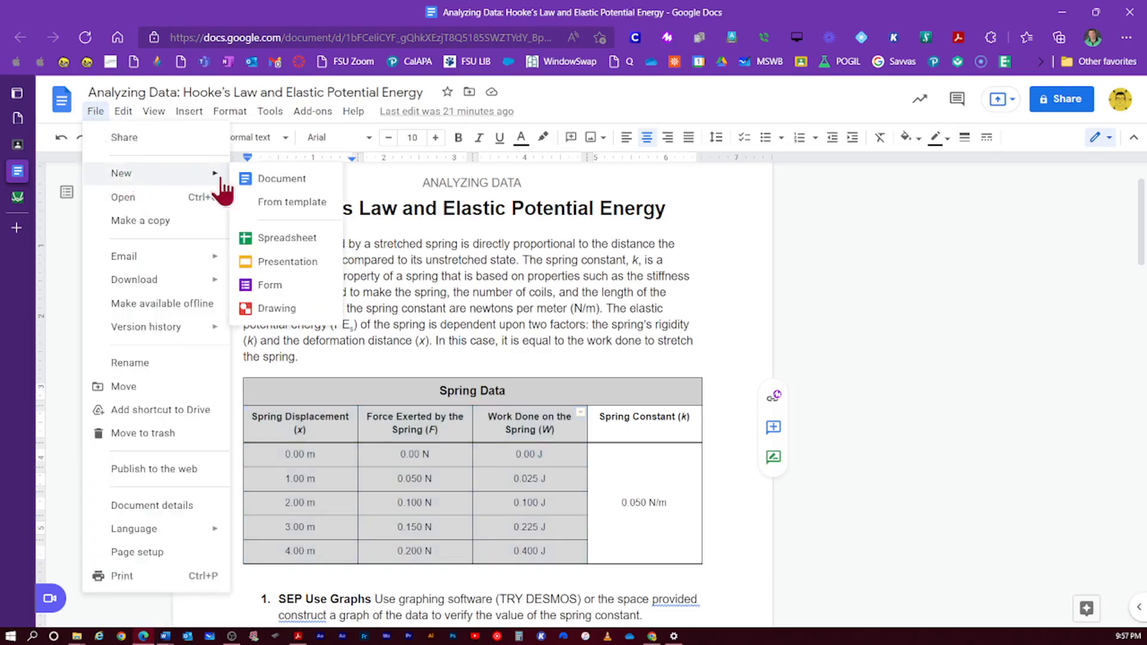
pyautogui.click(291, 237)
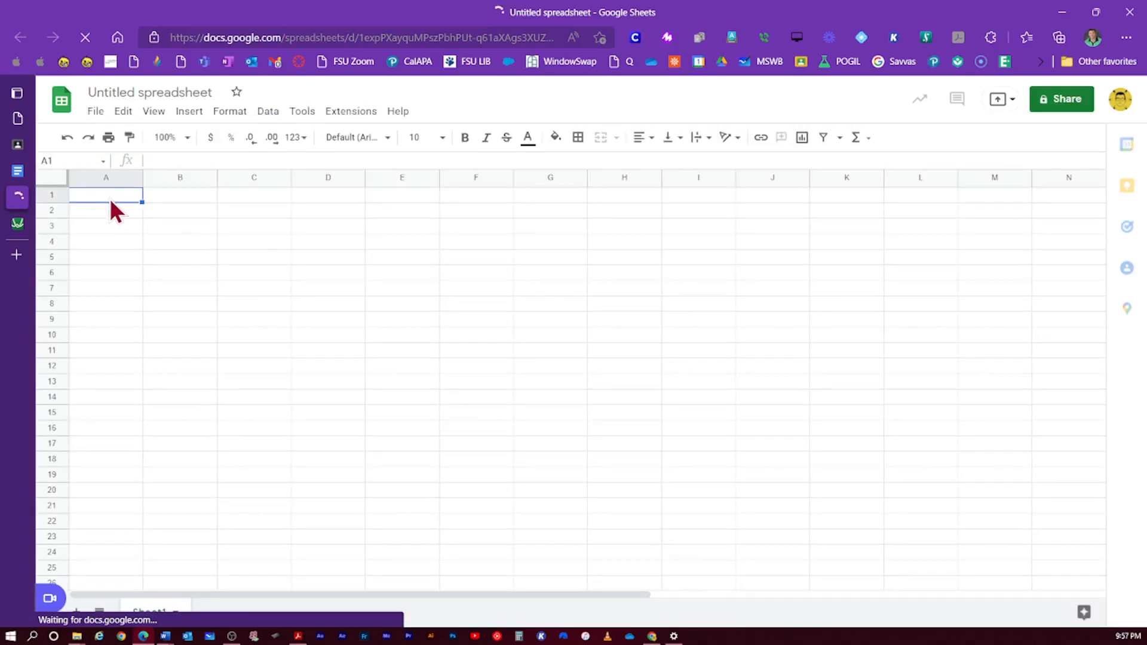
# - Paste the copied spring table into the sheet starting at cell A1
pyautogui.rightClick(110, 198)
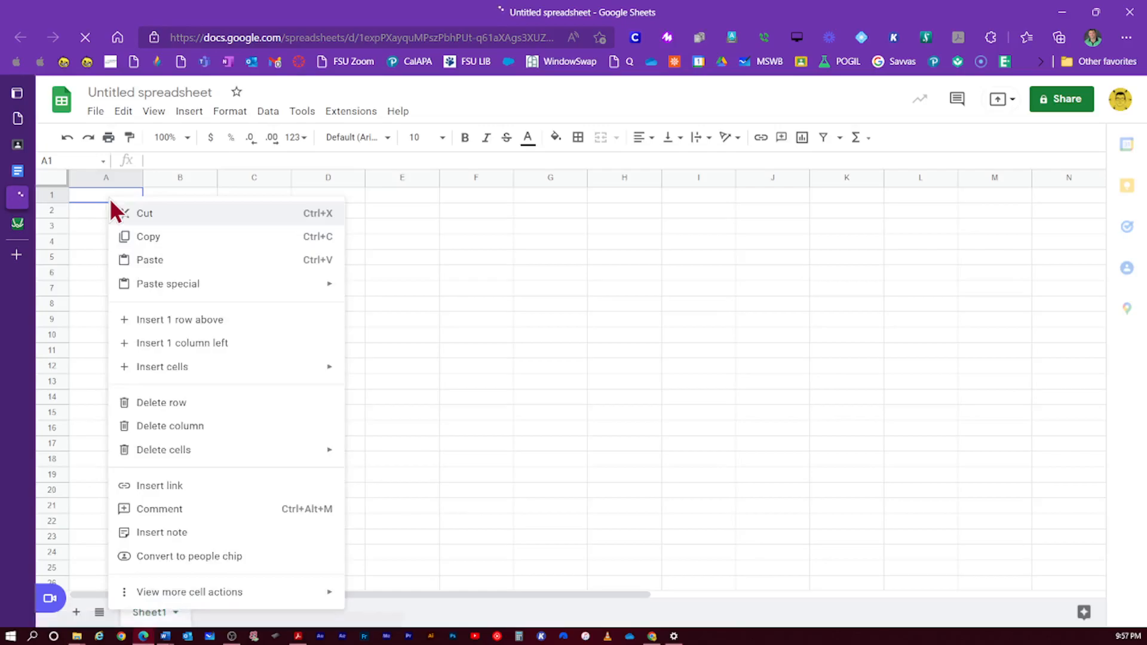
pyautogui.click(150, 266)
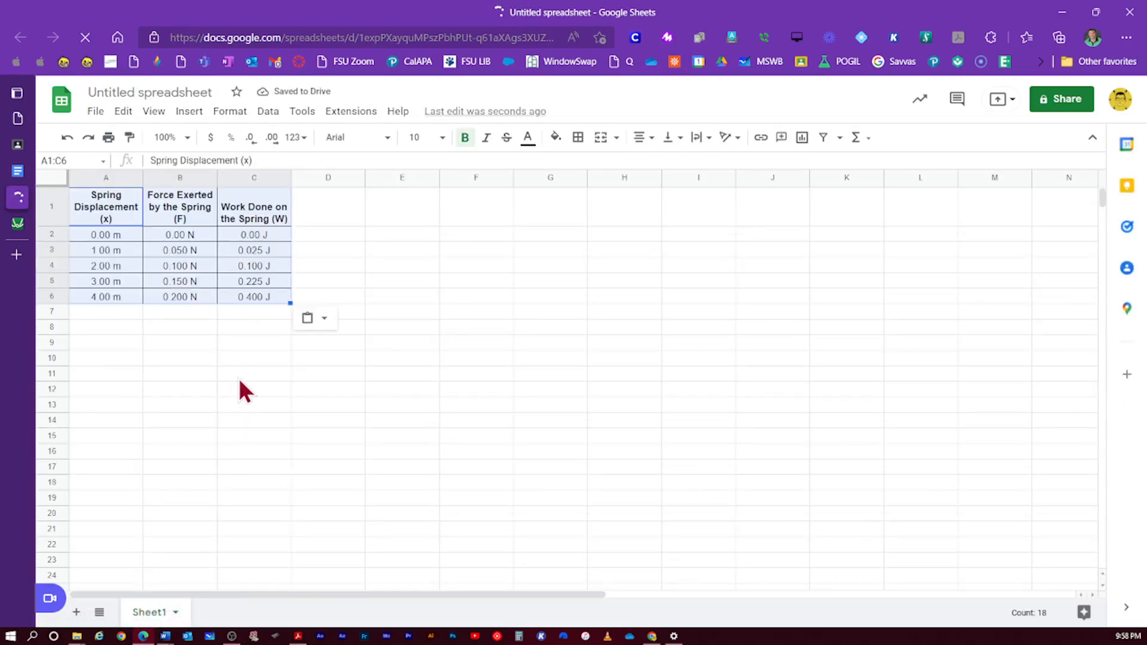
pyautogui.click(189, 349)
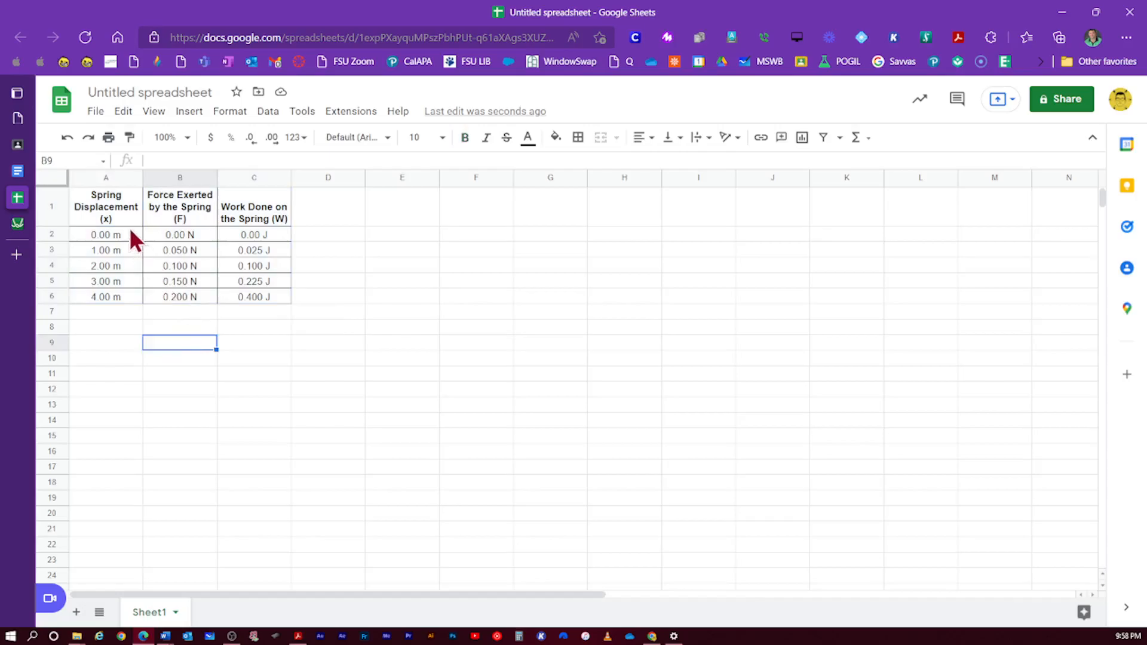
# - Select the data values in range A2:C6
pyautogui.moveTo(129, 228); pyautogui.dragTo(187, 263)
pyautogui.click(183, 265)
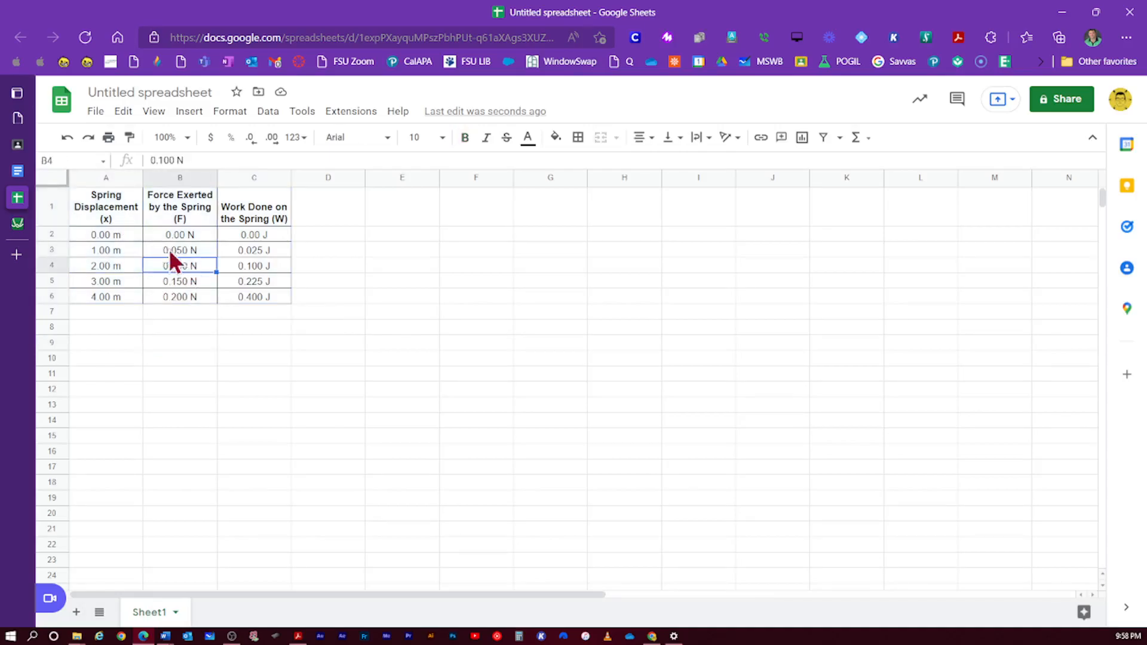
pyautogui.moveTo(128, 233); pyautogui.dragTo(255, 298)
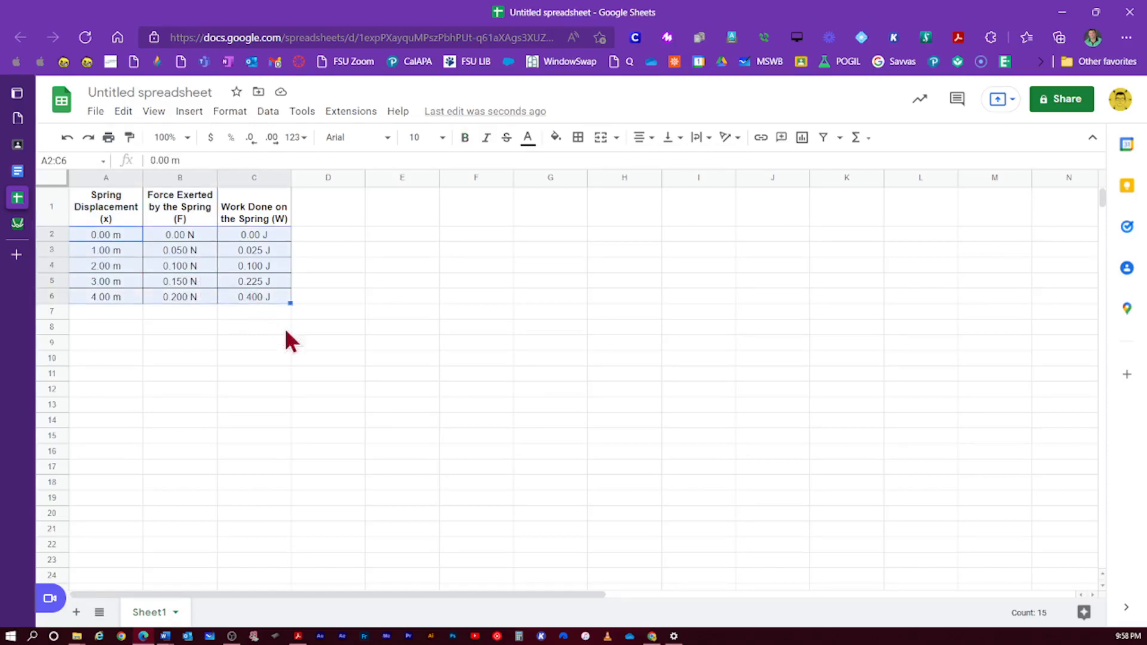
pyautogui.rightClick(216, 279)
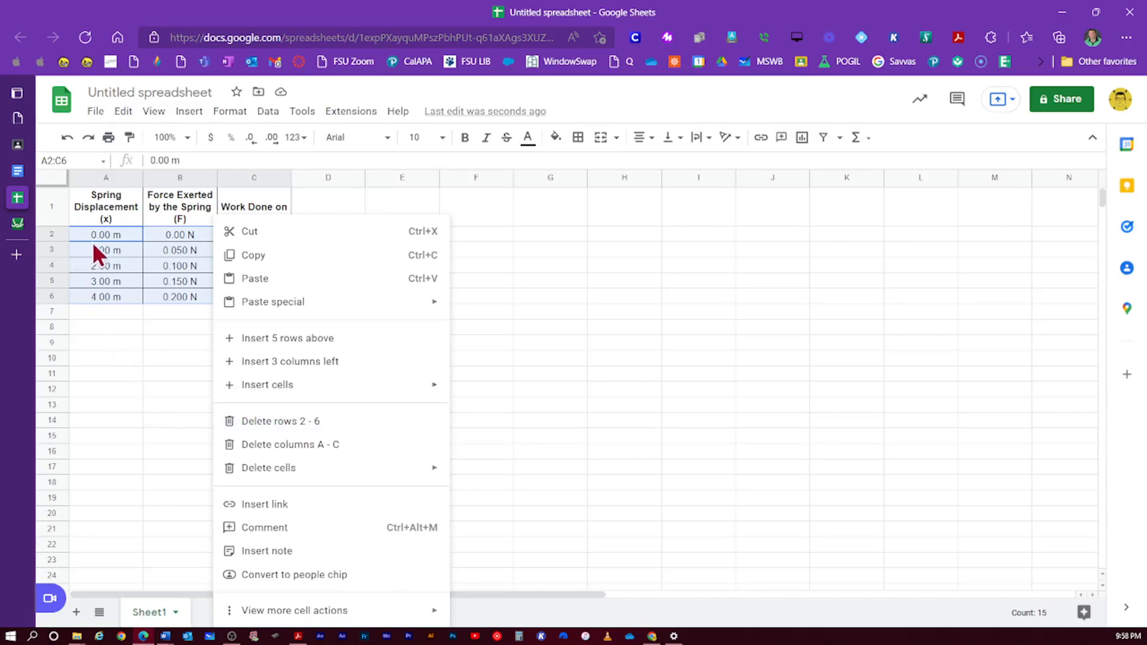
pyautogui.click(105, 233)
pyautogui.moveTo(105, 233); pyautogui.dragTo(254, 293)
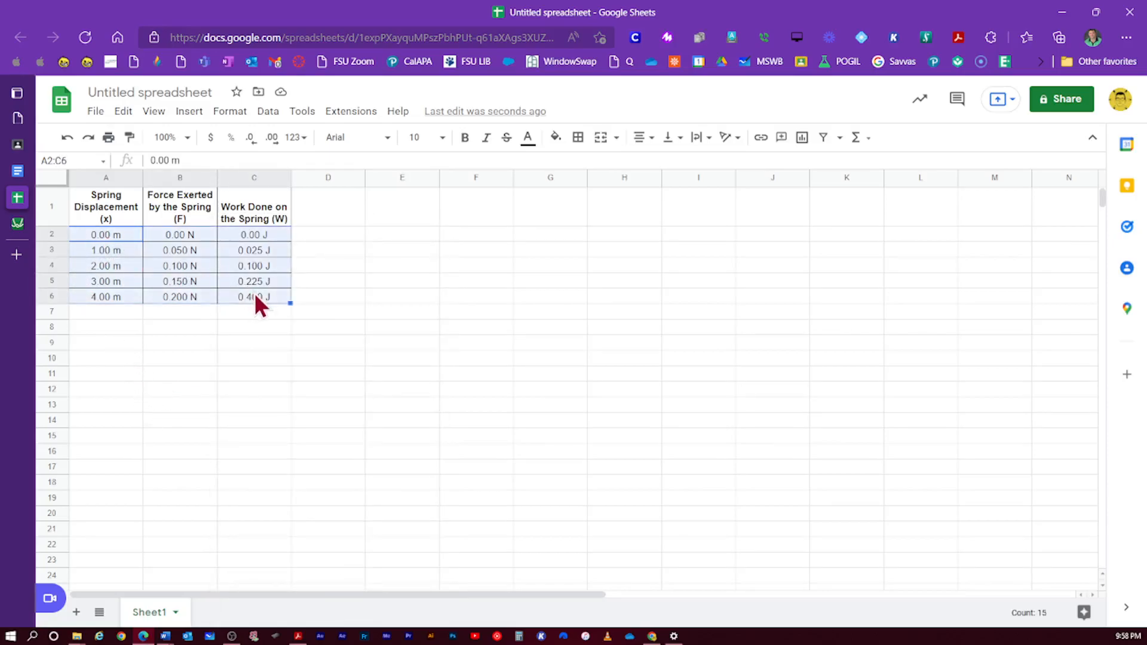
# - Use Find and Replace to strip the m, N and J units from the values
pyautogui.hotkey('ctrl', 'h')
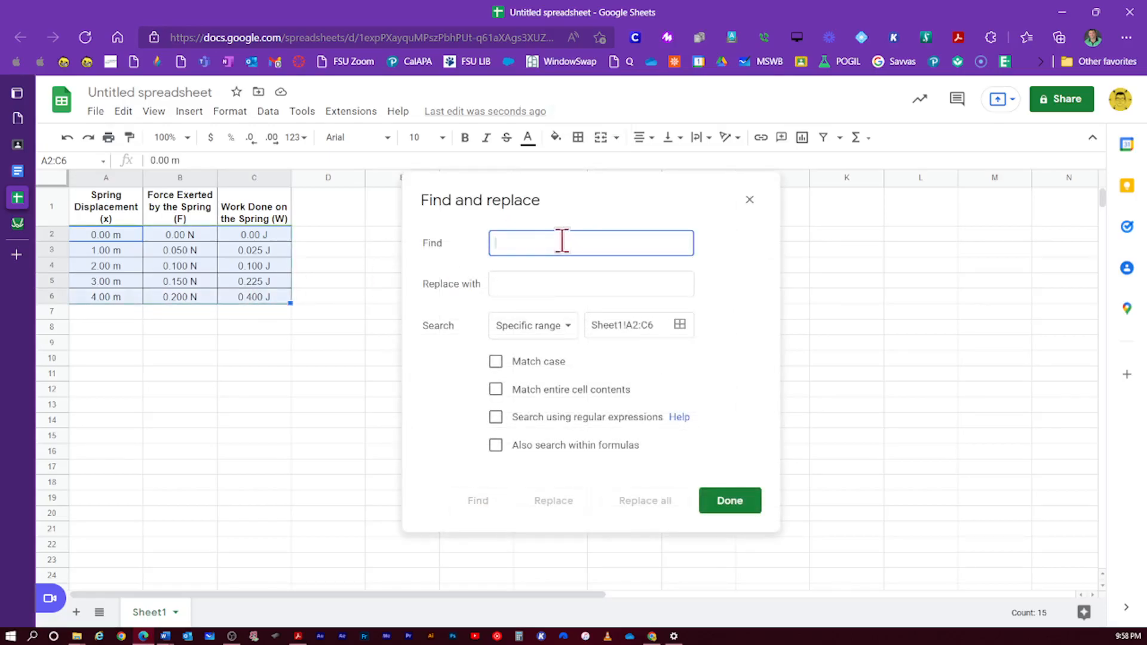
pyautogui.write('m')
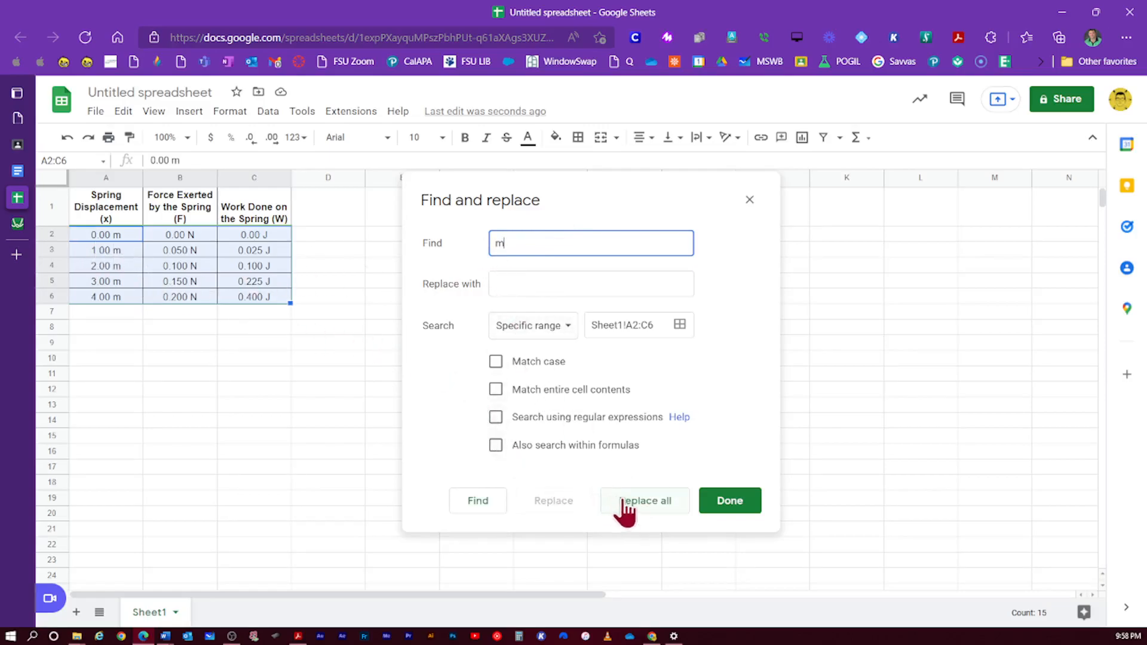
pyautogui.click(650, 509)
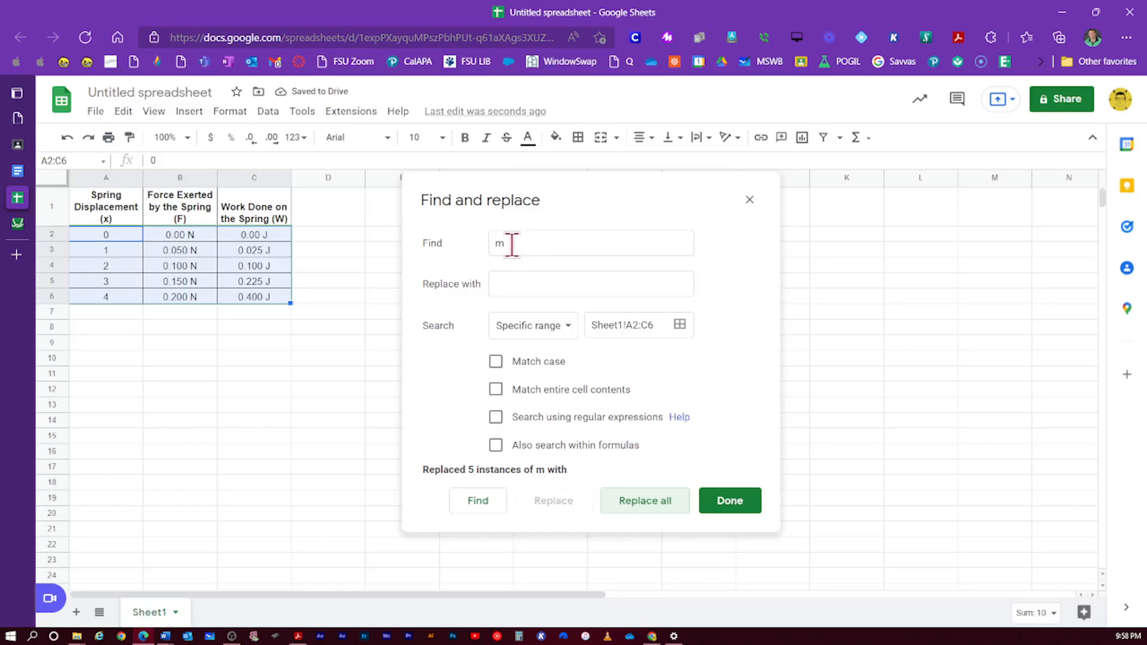
pyautogui.moveTo(512, 244); pyautogui.dragTo(491, 245)
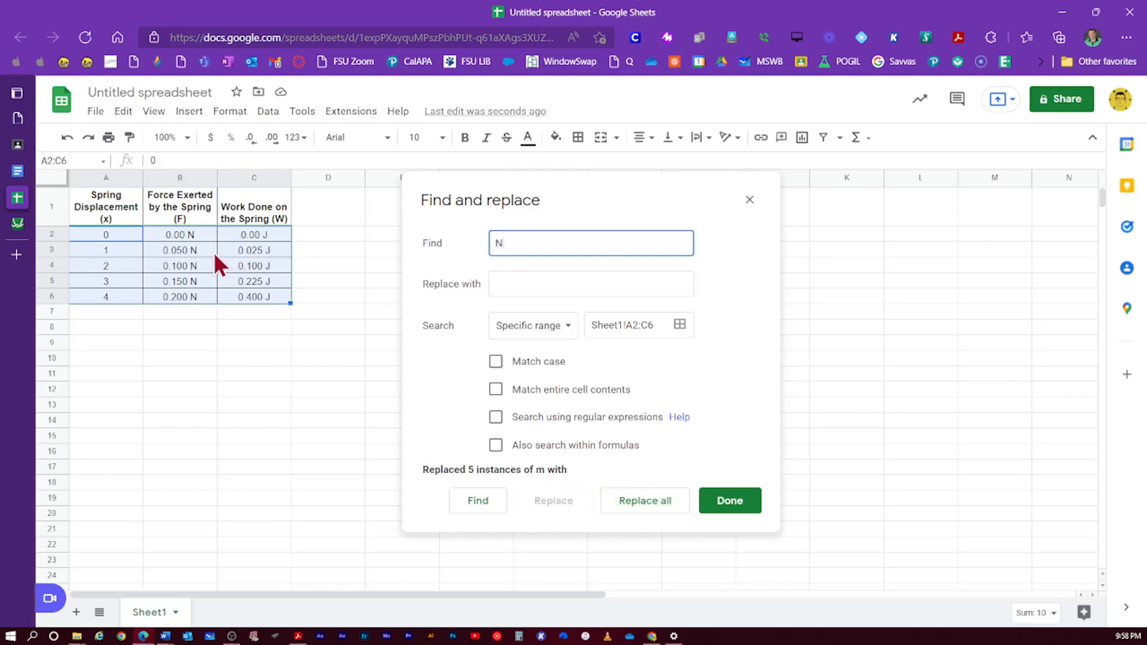
pyautogui.click(553, 283)
pyautogui.click(634, 508)
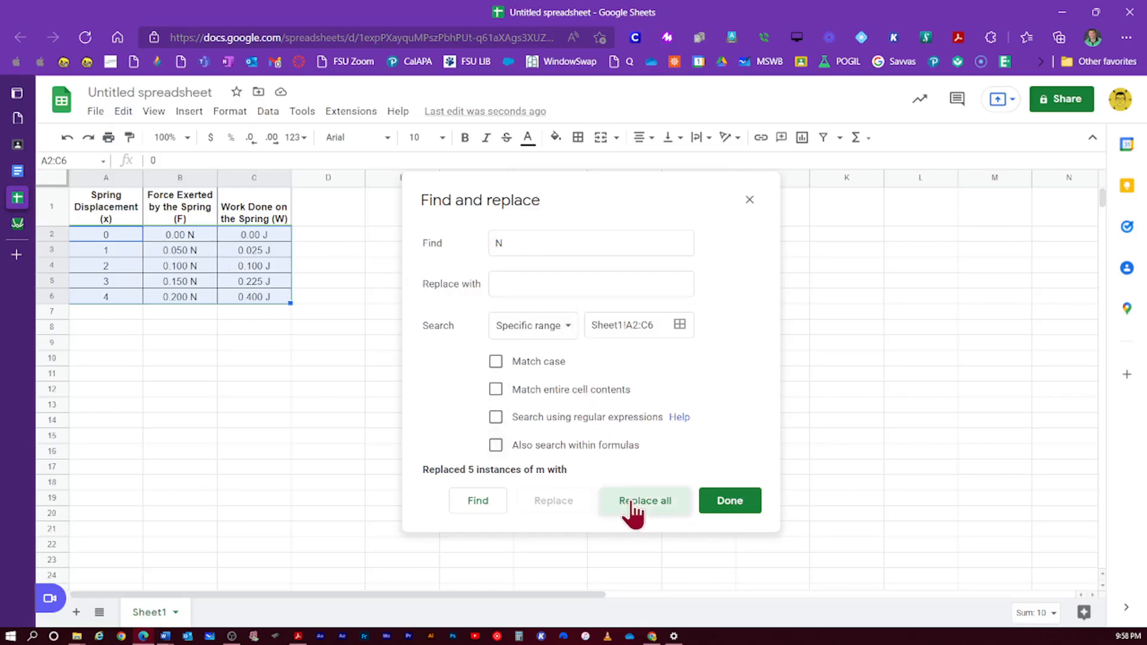
pyautogui.doubleClick(506, 242)
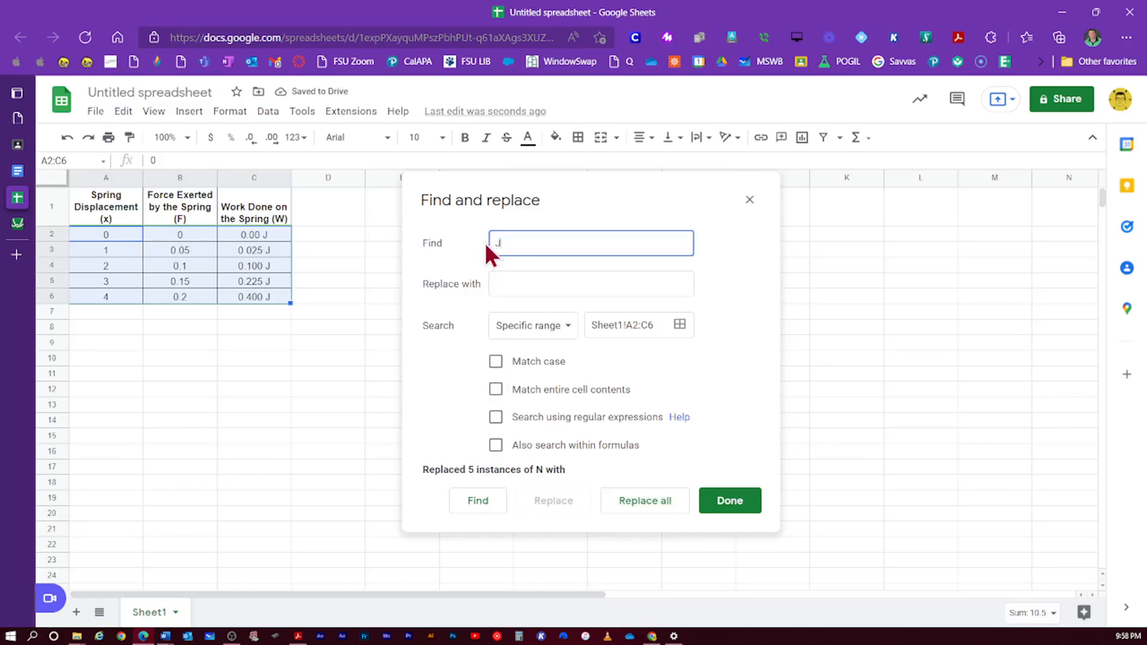
pyautogui.click(662, 503)
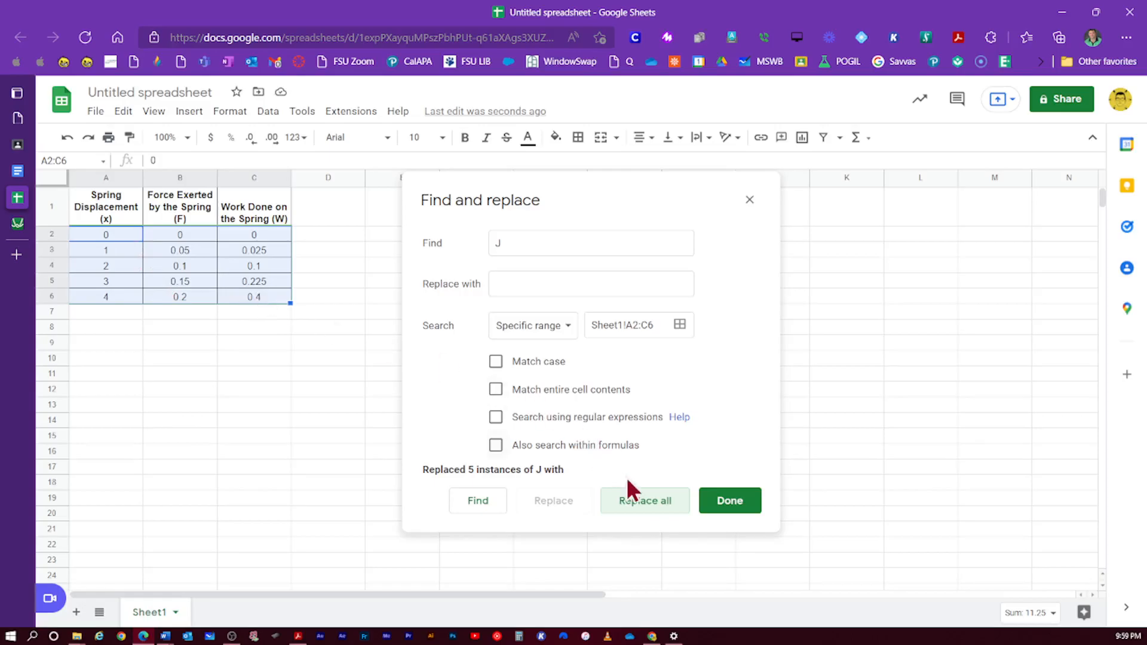
pyautogui.click(721, 505)
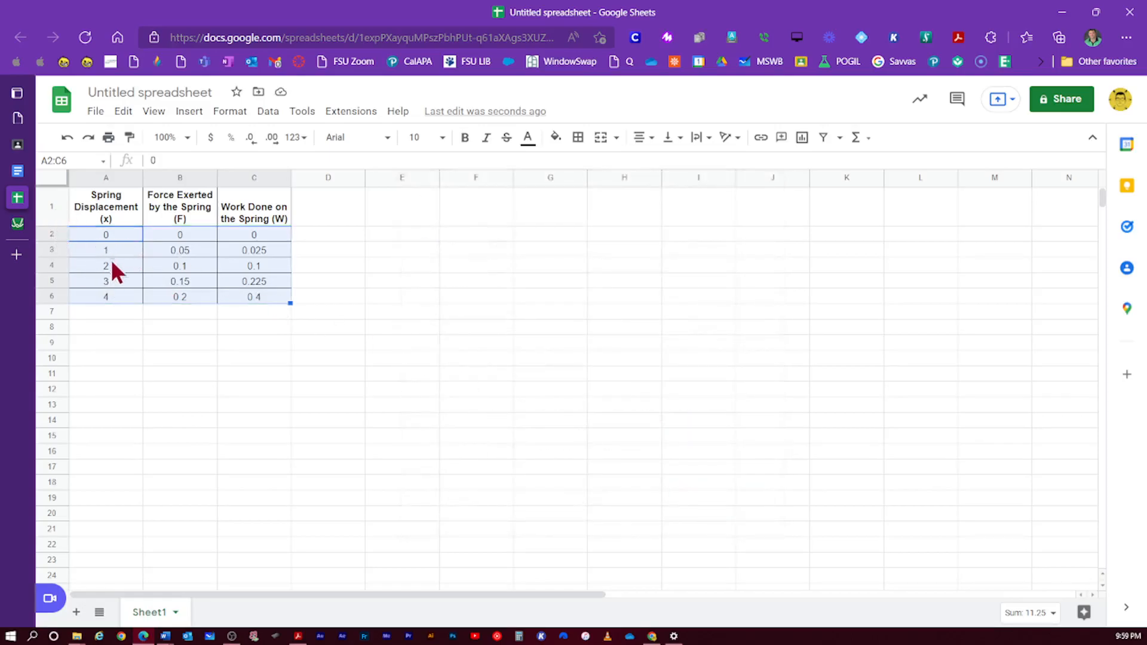
# - Select the whole table A1:C6 with headers and copy it
pyautogui.click(127, 212)
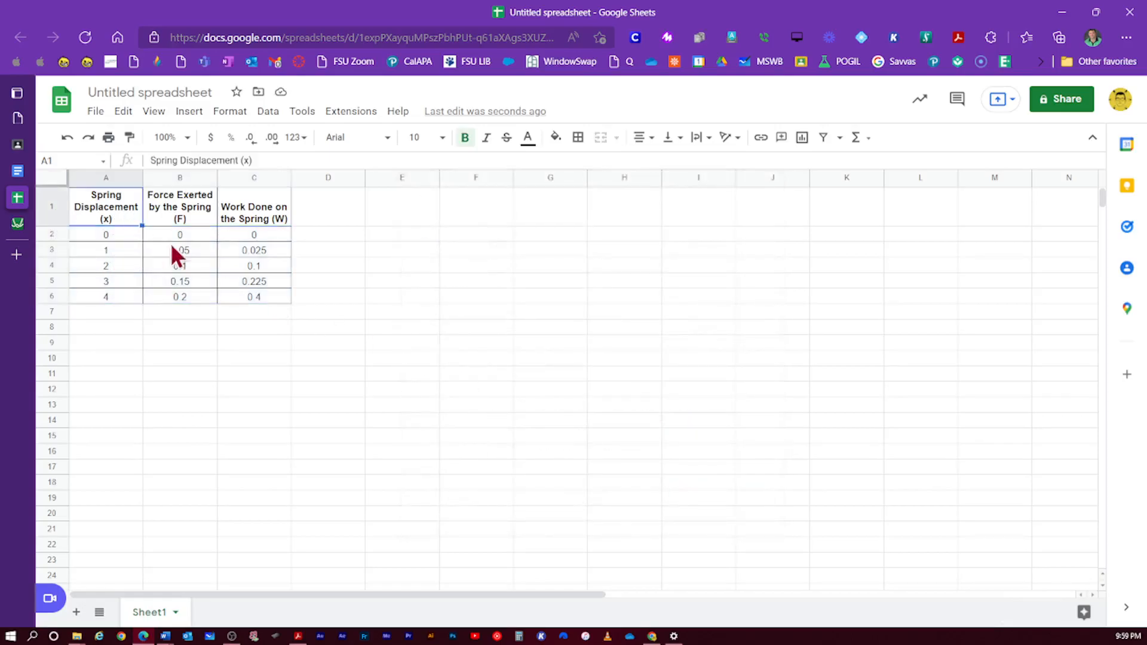
pyautogui.keyDown('shift'); pyautogui.click(273, 295); pyautogui.keyUp('shift')
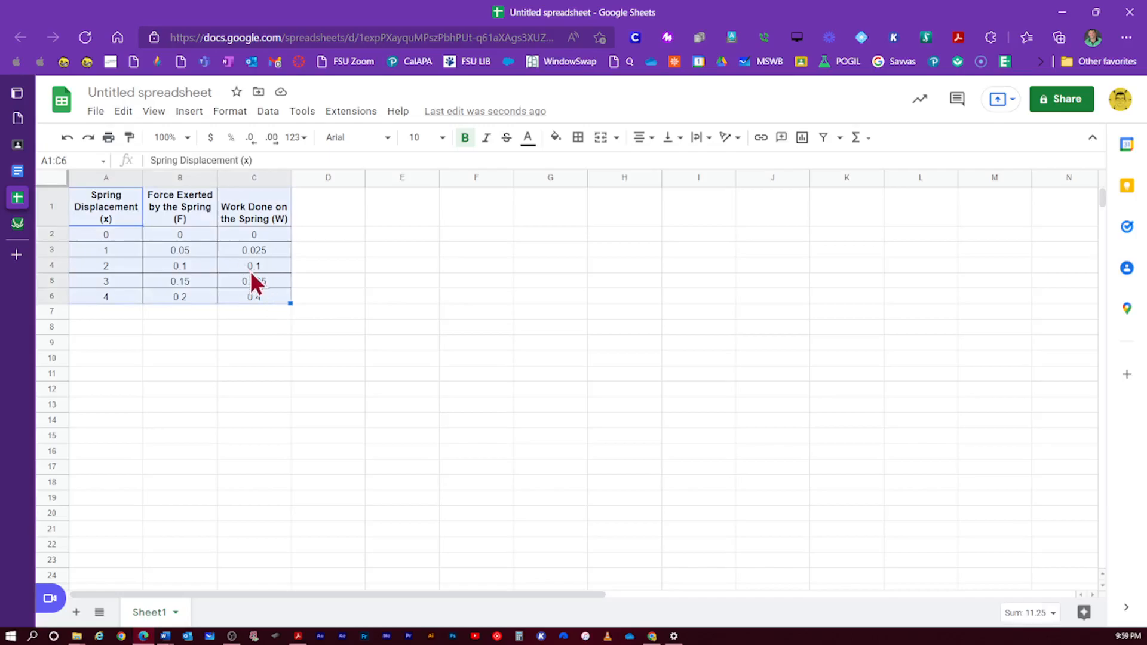
pyautogui.click(139, 232)
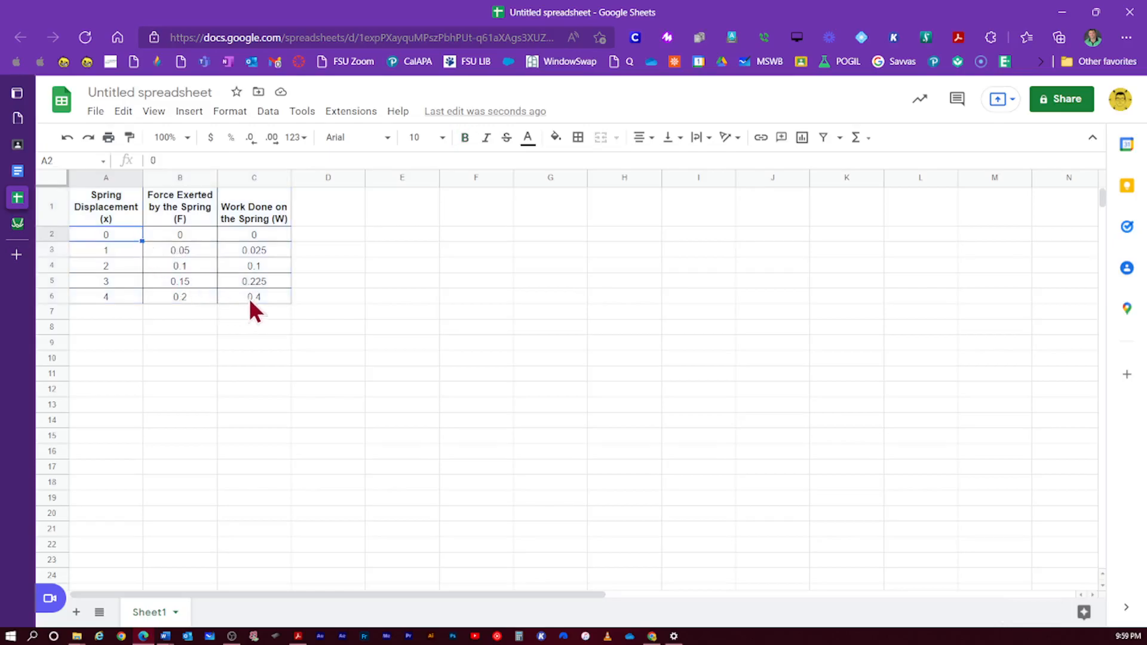
pyautogui.keyDown('shift'); pyautogui.click(249, 299); pyautogui.keyUp('shift')
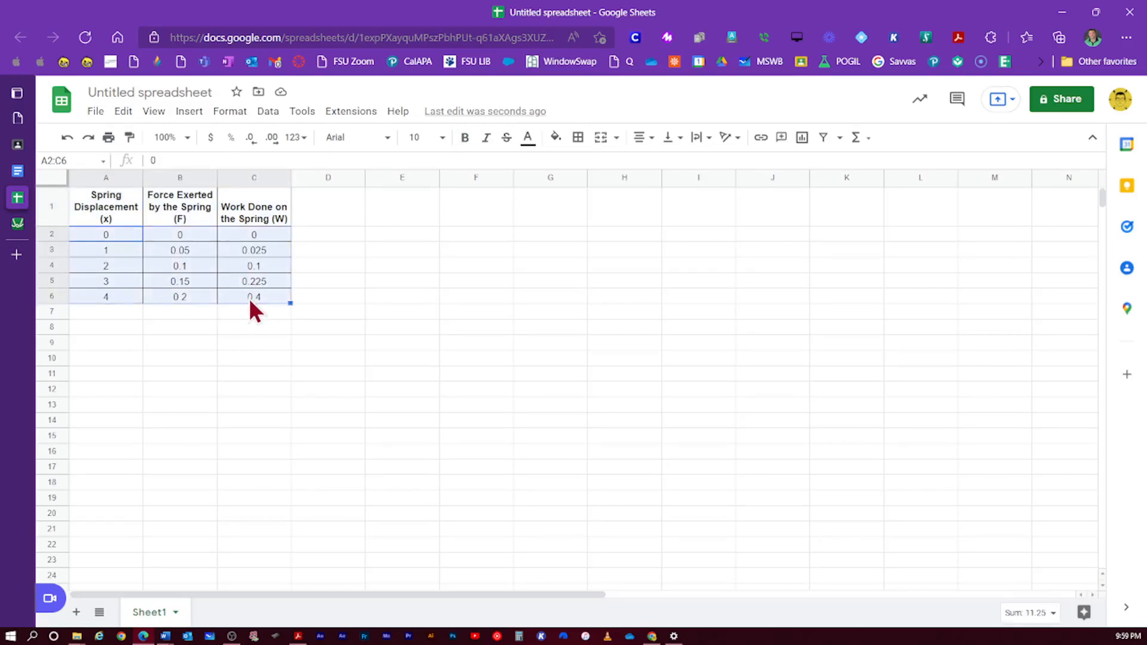
pyautogui.click(129, 207)
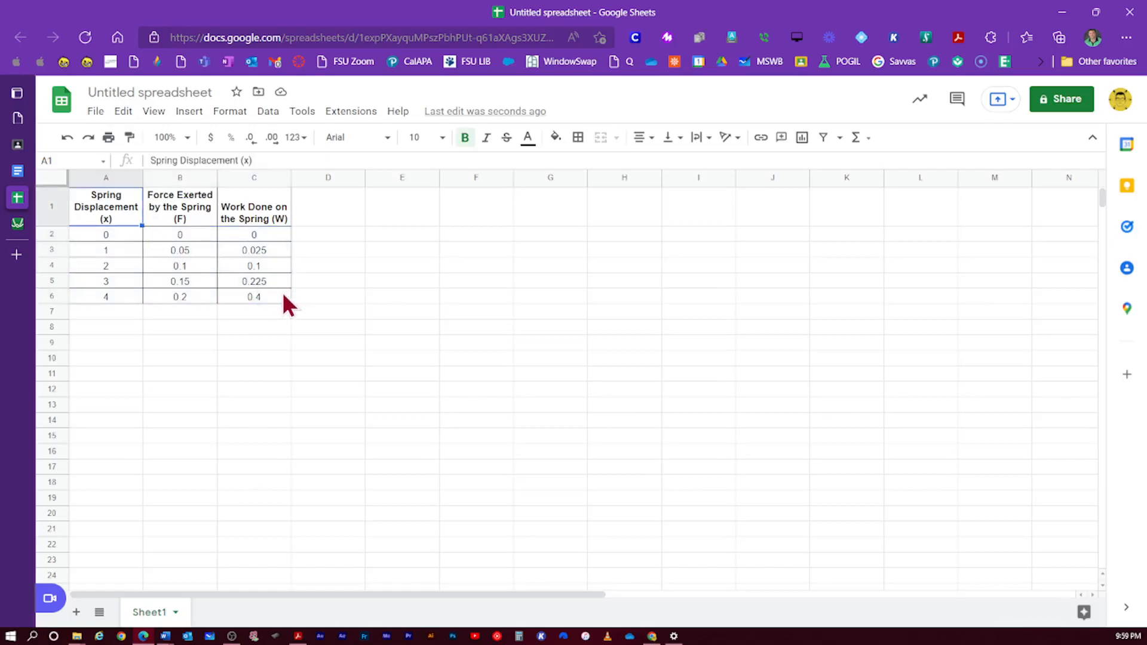
pyautogui.keyDown('shift'); pyautogui.click(271, 298); pyautogui.keyUp('shift')
pyautogui.rightClick(233, 269)
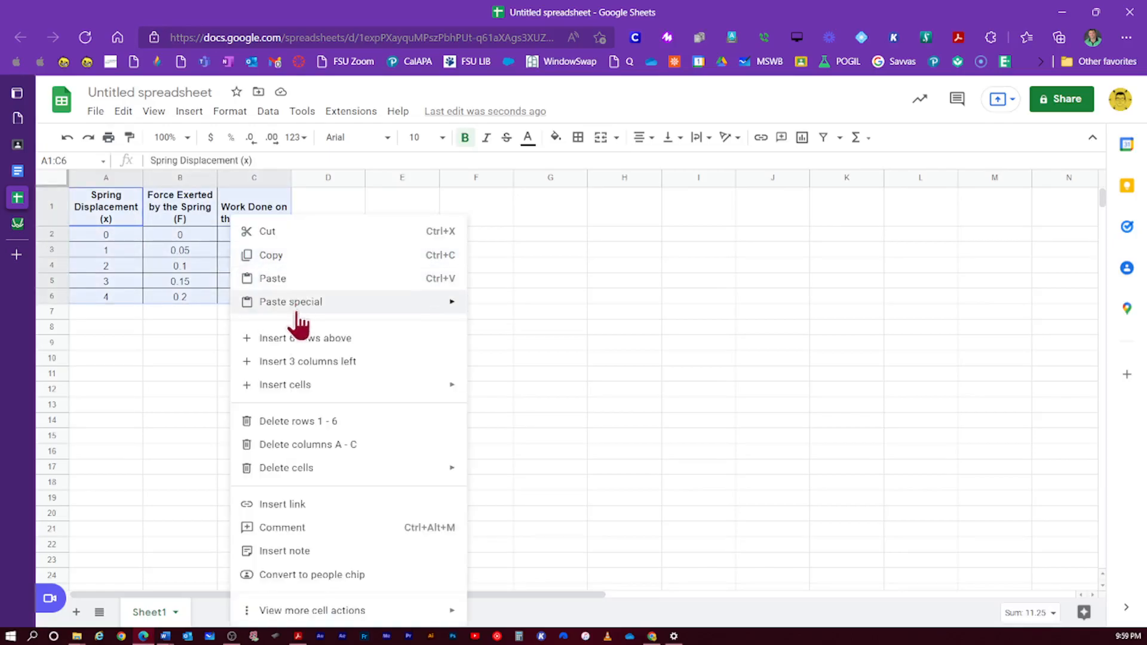
pyautogui.click(282, 257)
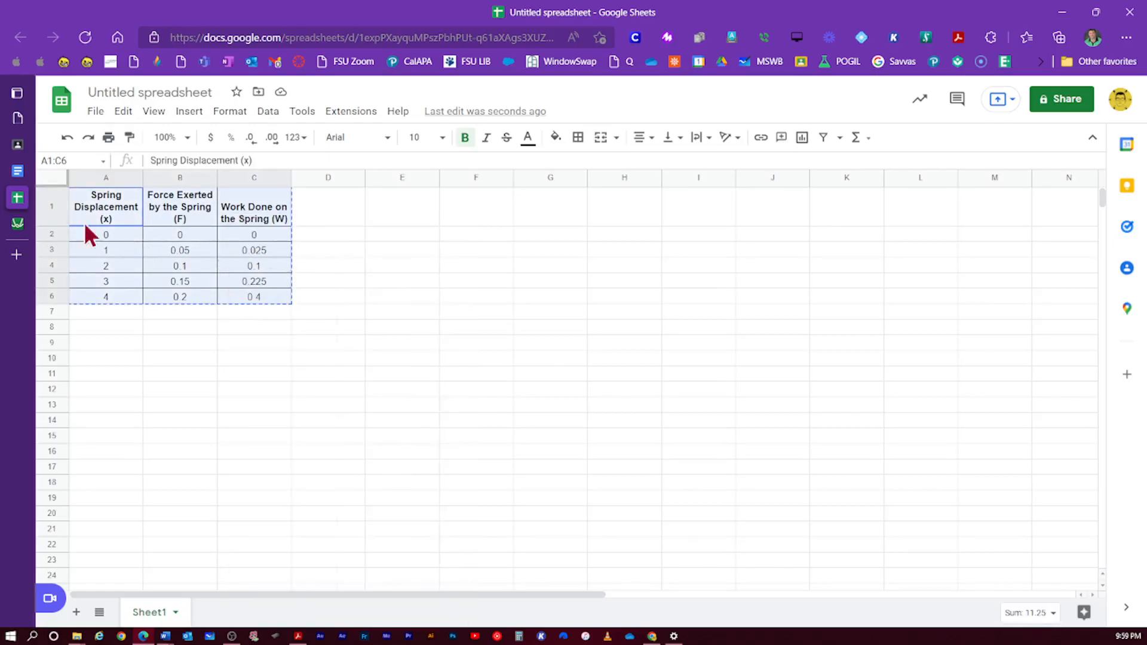
# - Paste the copied spring table into Desmos's first expression line
pyautogui.click(15, 227)
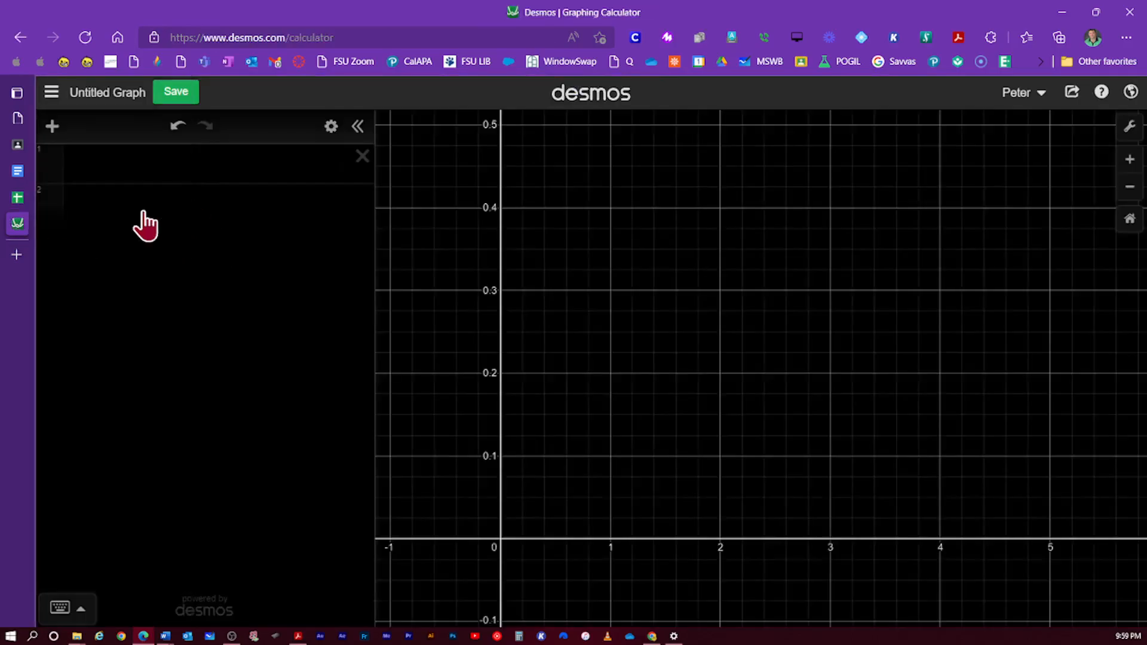
pyautogui.click(18, 146)
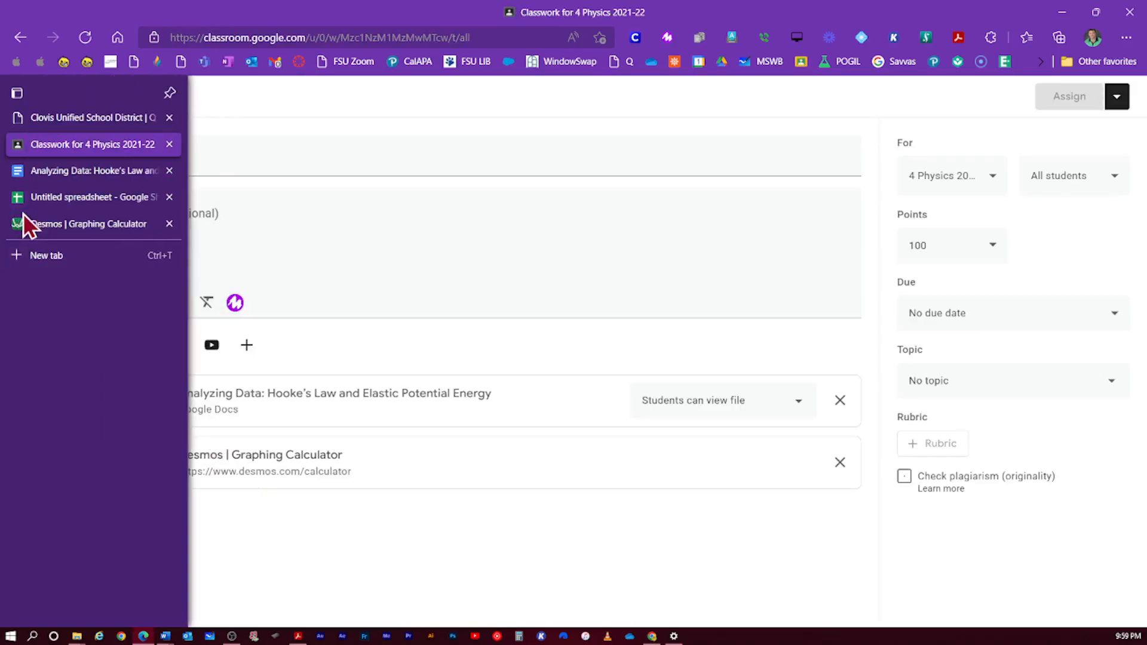
pyautogui.click(19, 224)
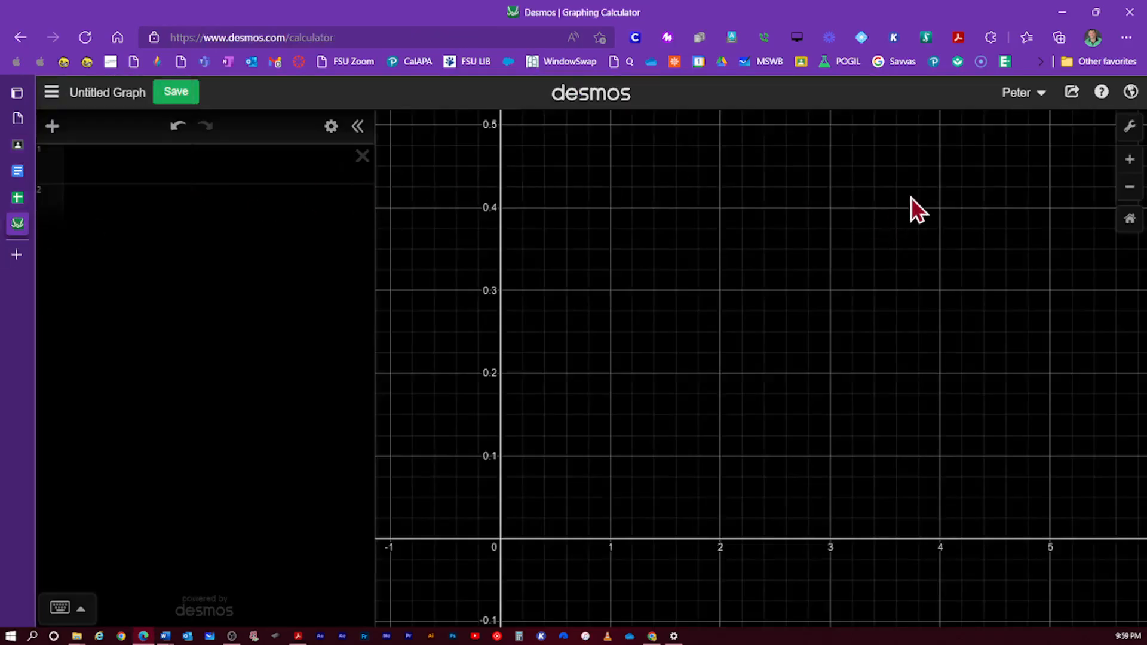
pyautogui.click(103, 170)
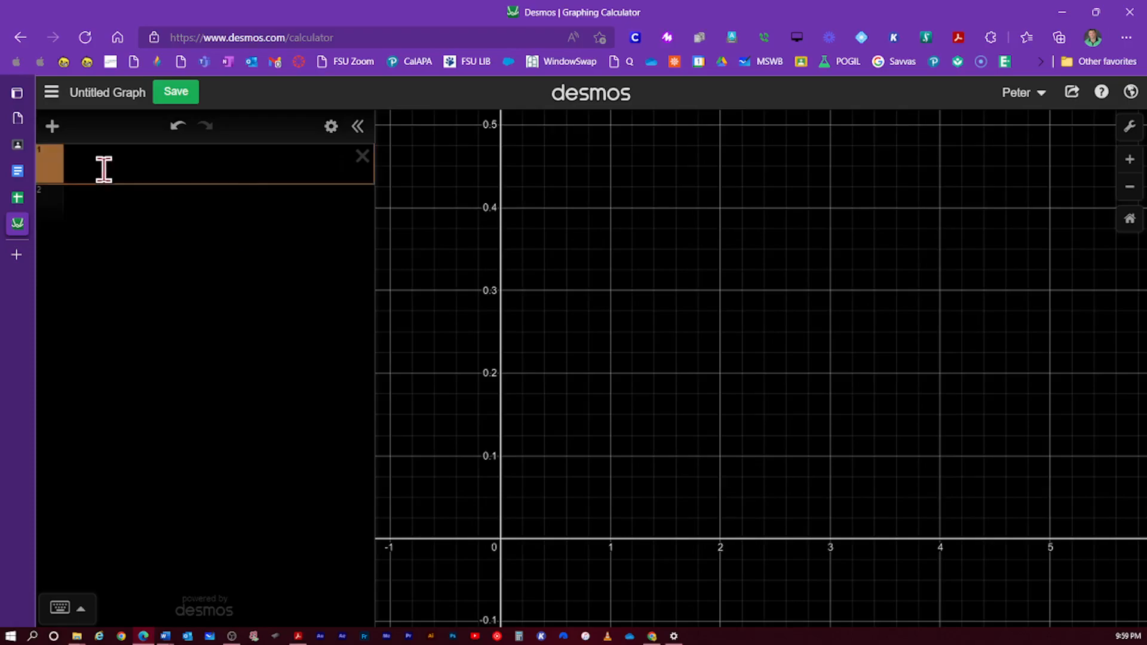
pyautogui.hotkey('ctrl', 'v')
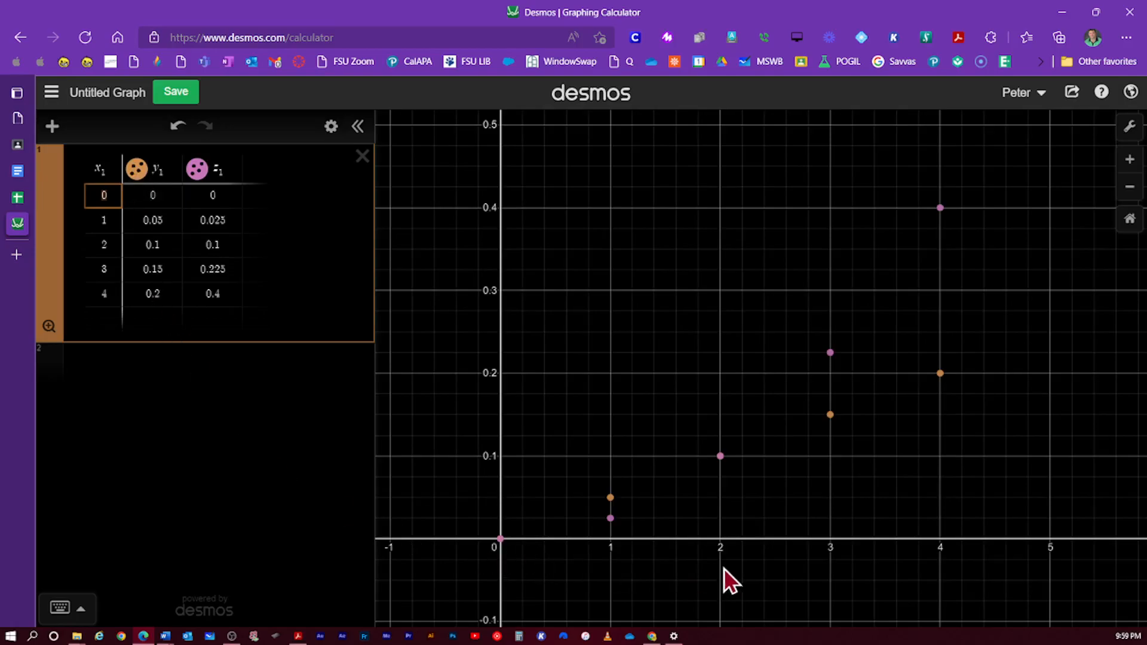
# - Relabel the table columns m, N and J, and add an empty expression line below
pyautogui.click(150, 164)
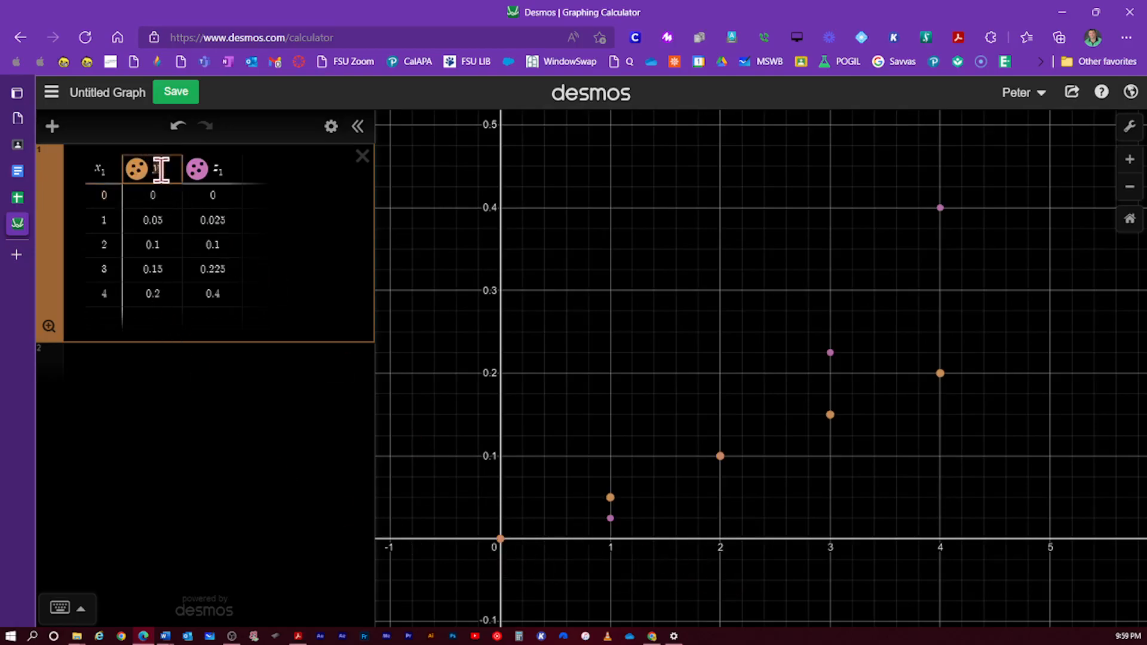
pyautogui.write('N')
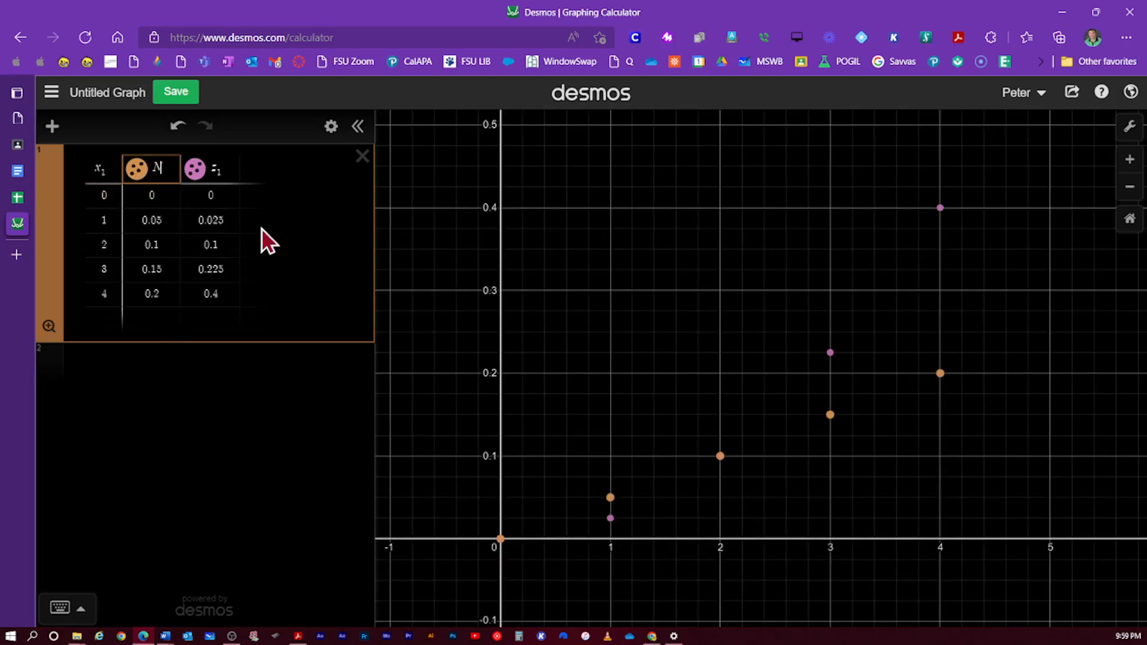
pyautogui.click(208, 170)
pyautogui.write('A')
pyautogui.click(99, 169)
pyautogui.write('m')
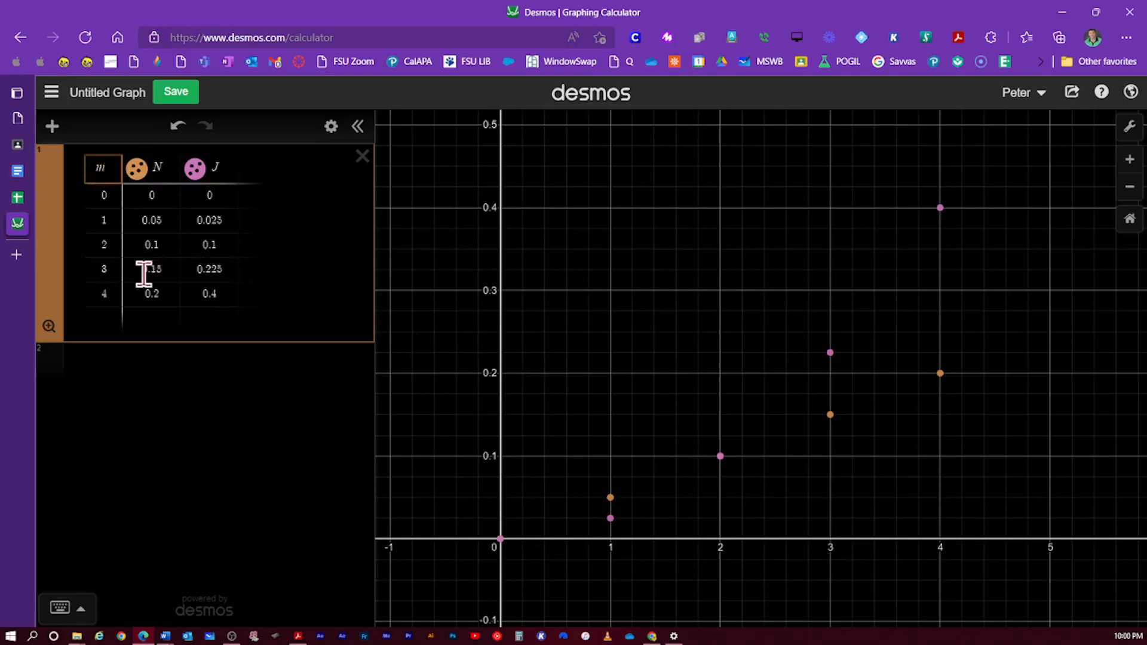
pyautogui.click(259, 270)
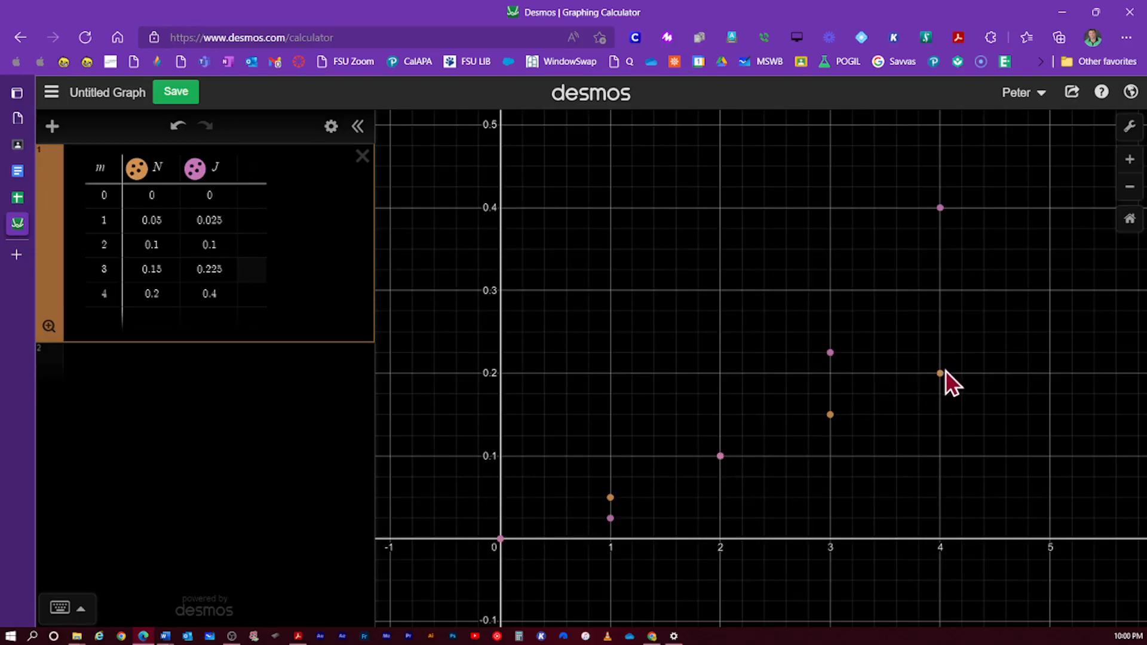
pyautogui.click(54, 377)
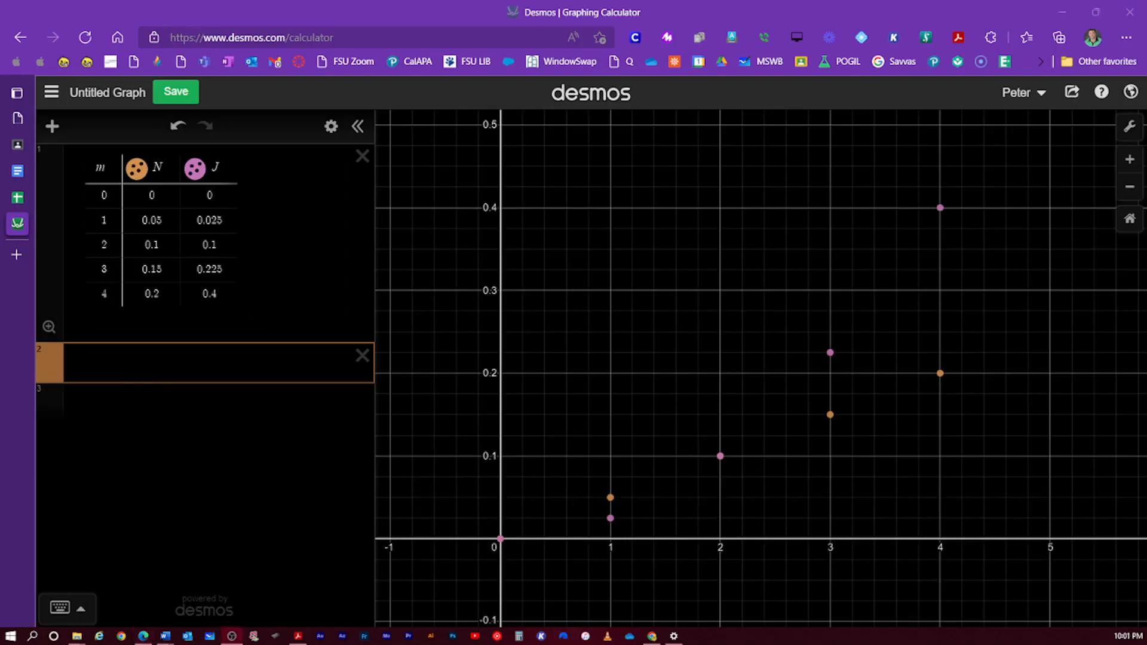
# - Start the force regression N~k in the second expression line
pyautogui.click(109, 365)
pyautogui.write('N')
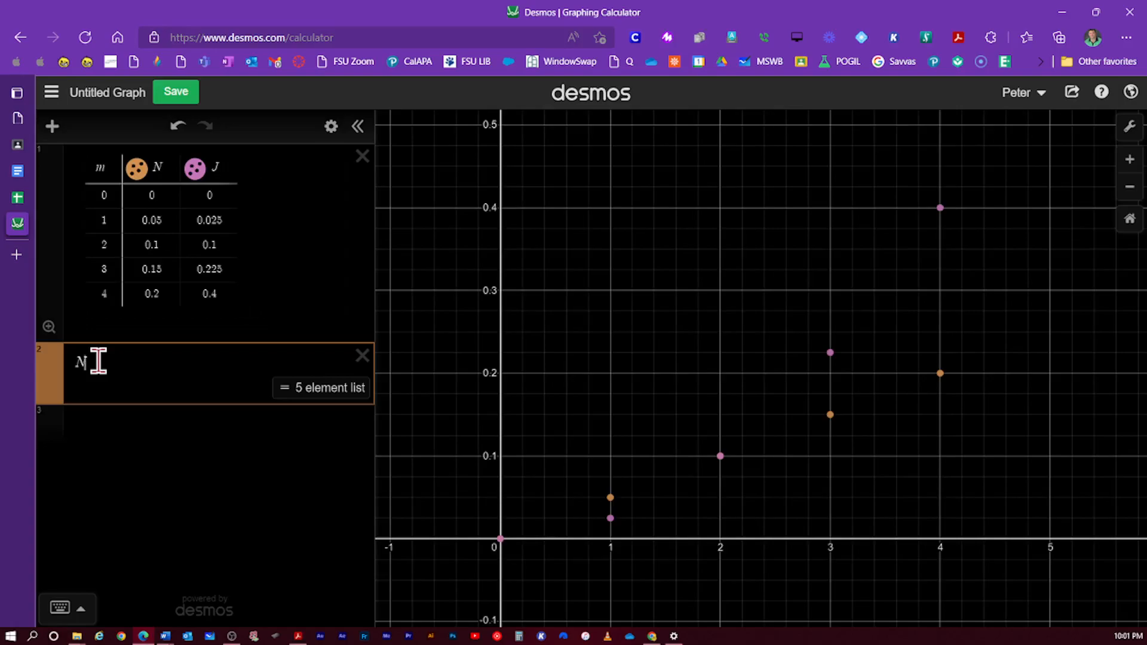
pyautogui.write('~')
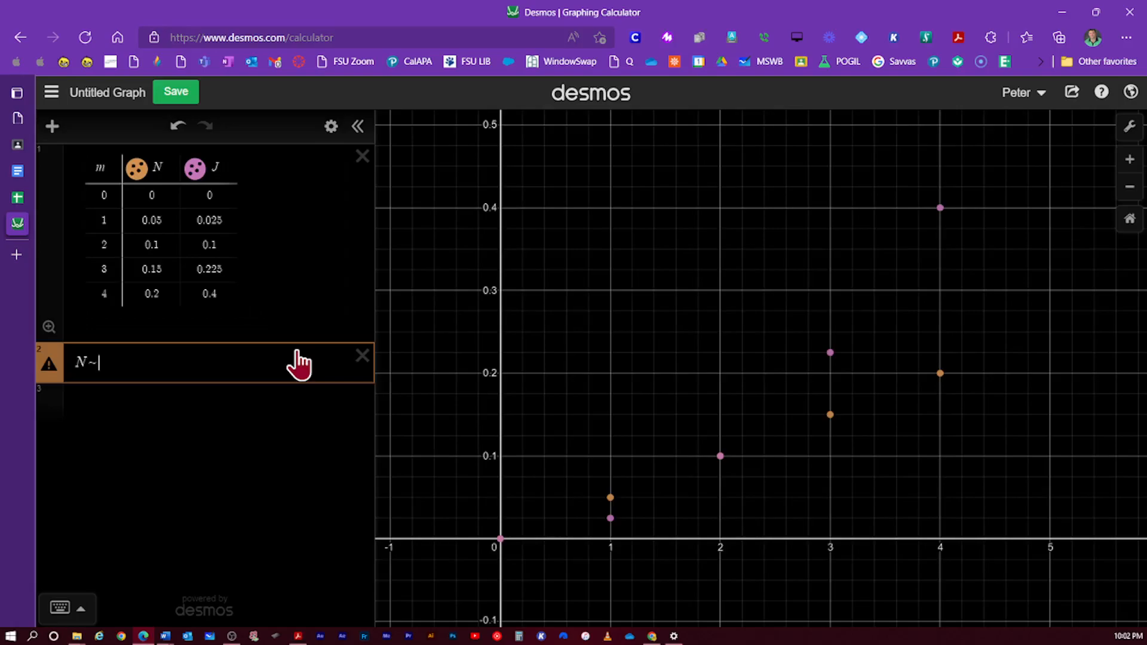
pyautogui.write('k')
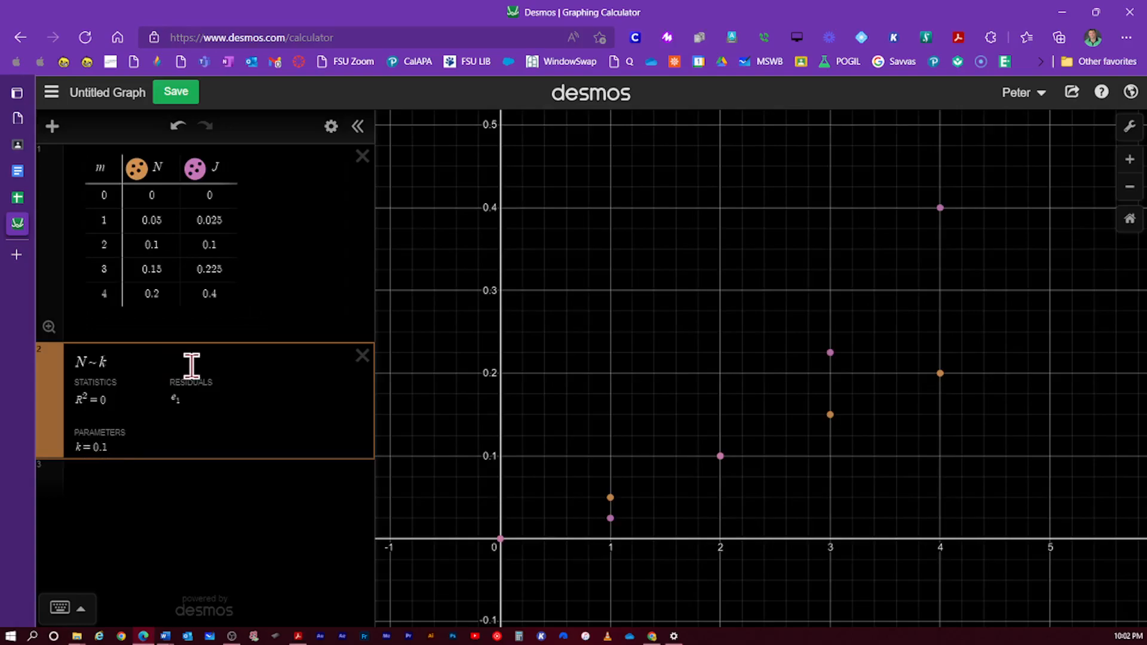
# - Complete the regression as N~km, giving k = 0.05 and r² = 1
pyautogui.write('m')
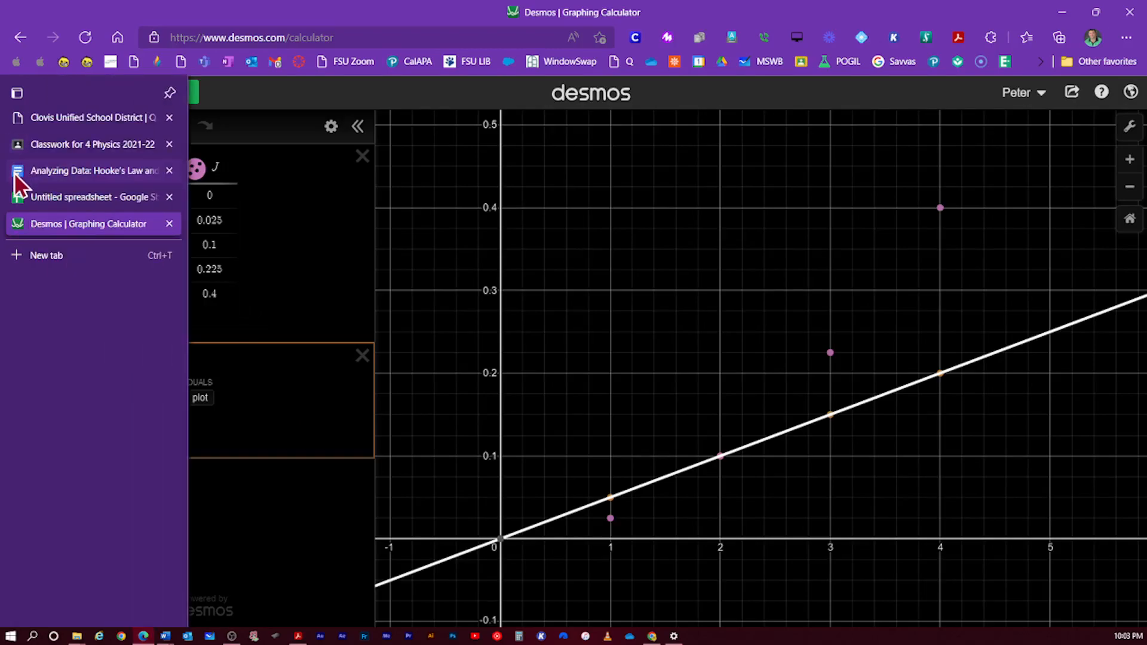
# - Compare the worksheet's 0.050 N/m spring constant, then open Desmos's Share Your Graph panel
pyautogui.click(25, 180)
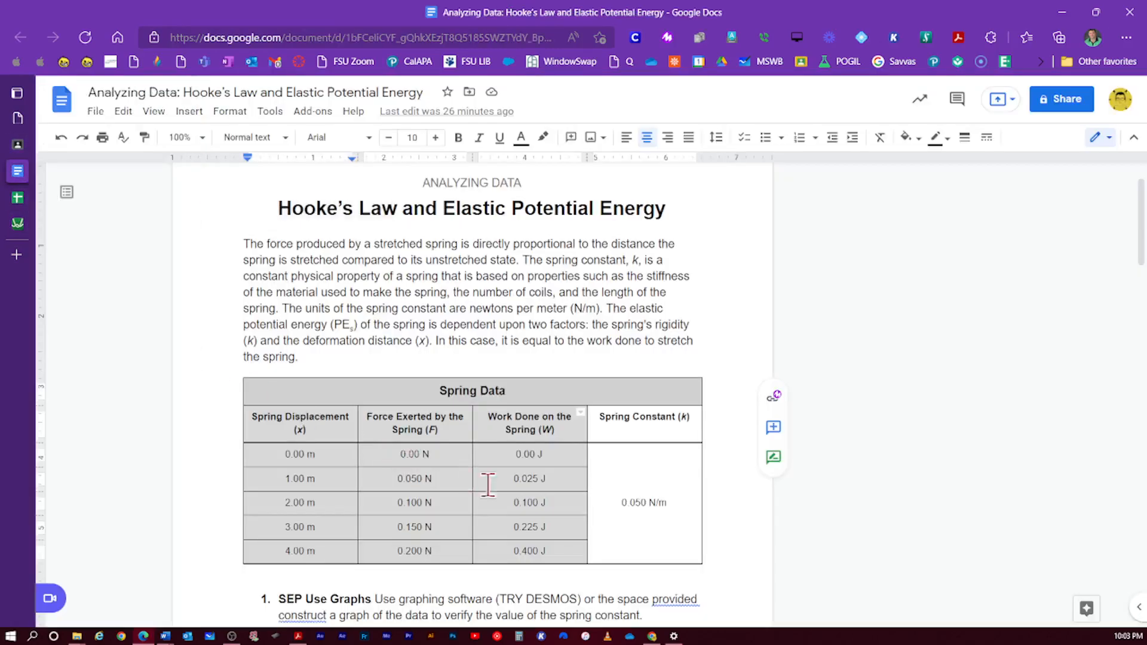
pyautogui.moveTo(673, 500); pyautogui.dragTo(622, 500)
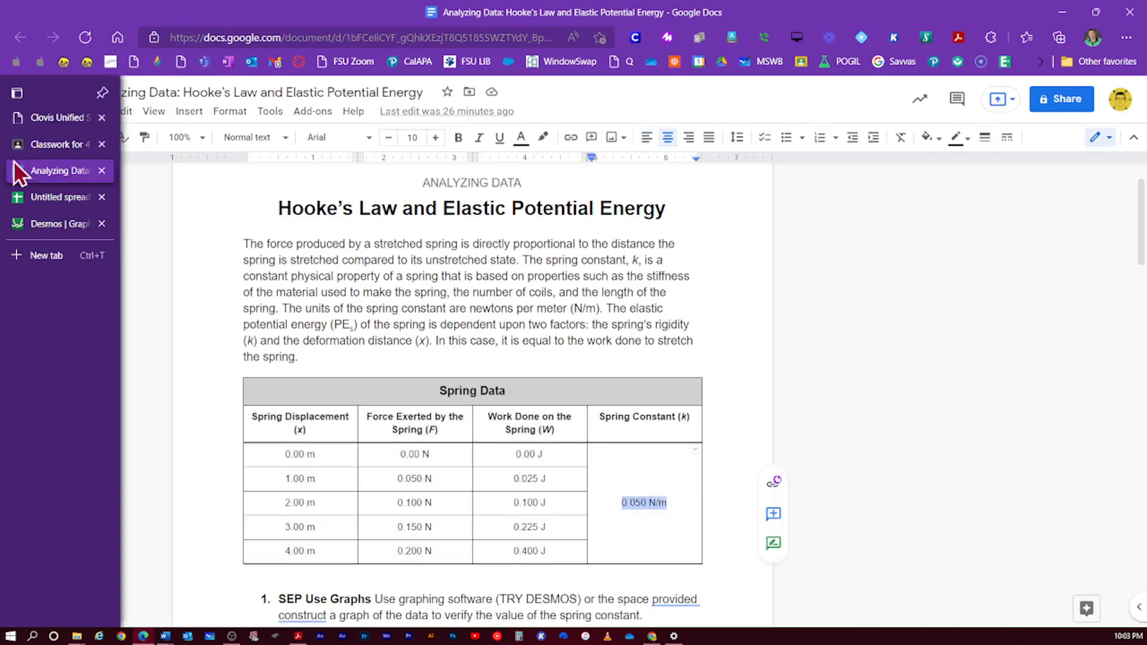
pyautogui.click(26, 226)
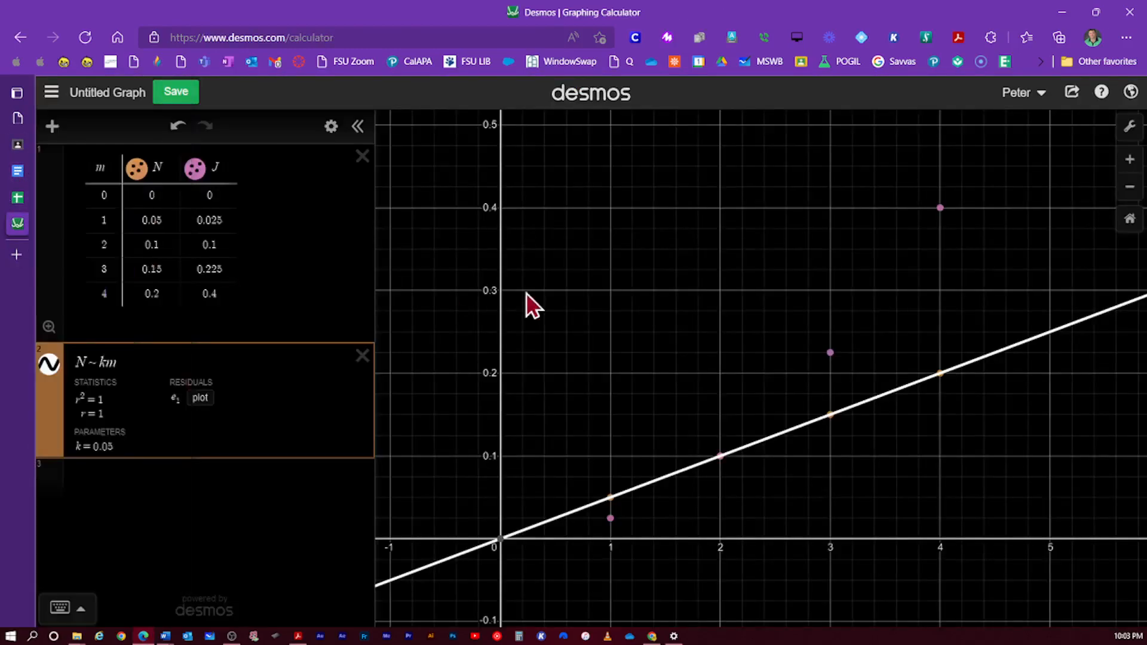
pyautogui.click(1069, 98)
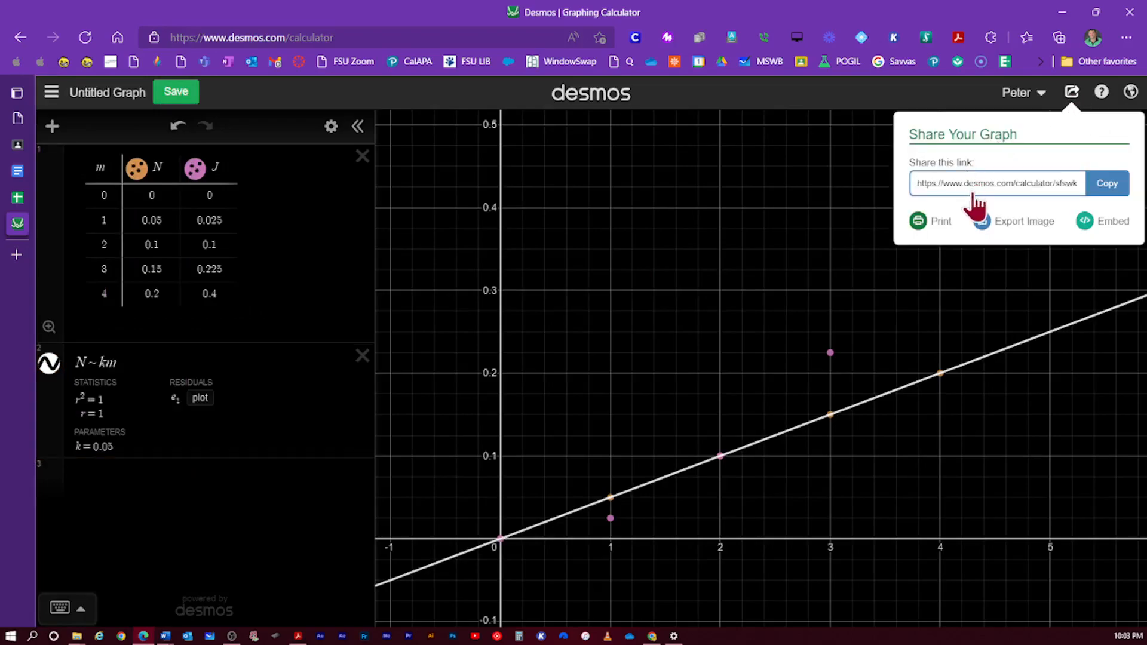
# - Copy the Desmos graph's share link and go back to question 1 in the Hooke's Law worksheet
pyautogui.click(1032, 194)
pyautogui.click(1106, 190)
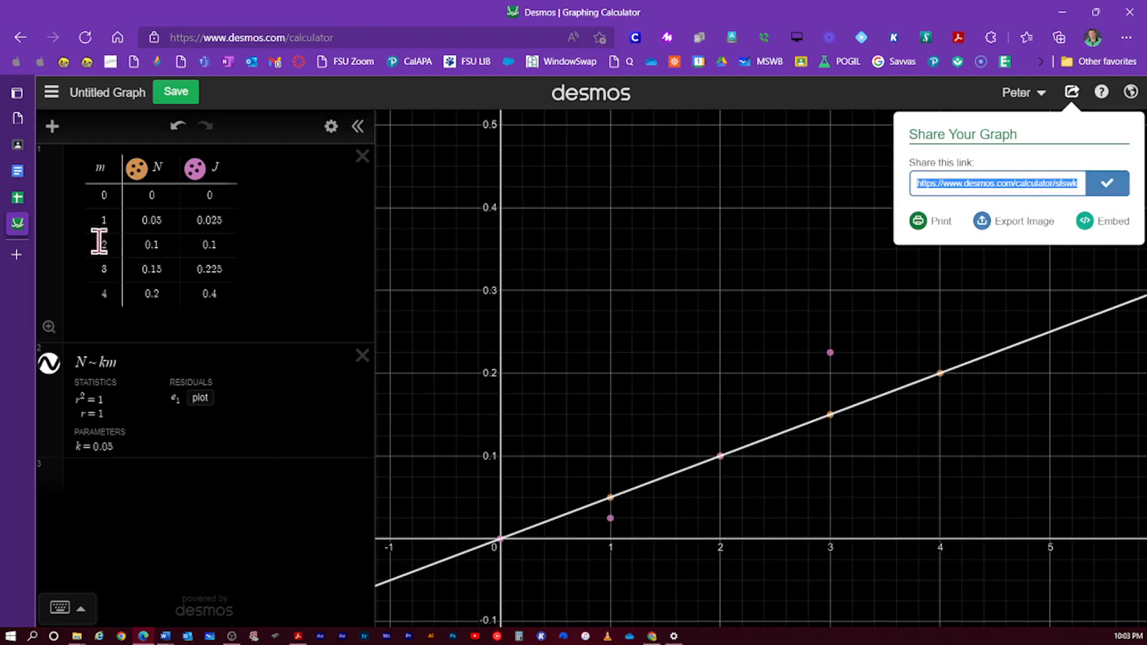
pyautogui.click(17, 173)
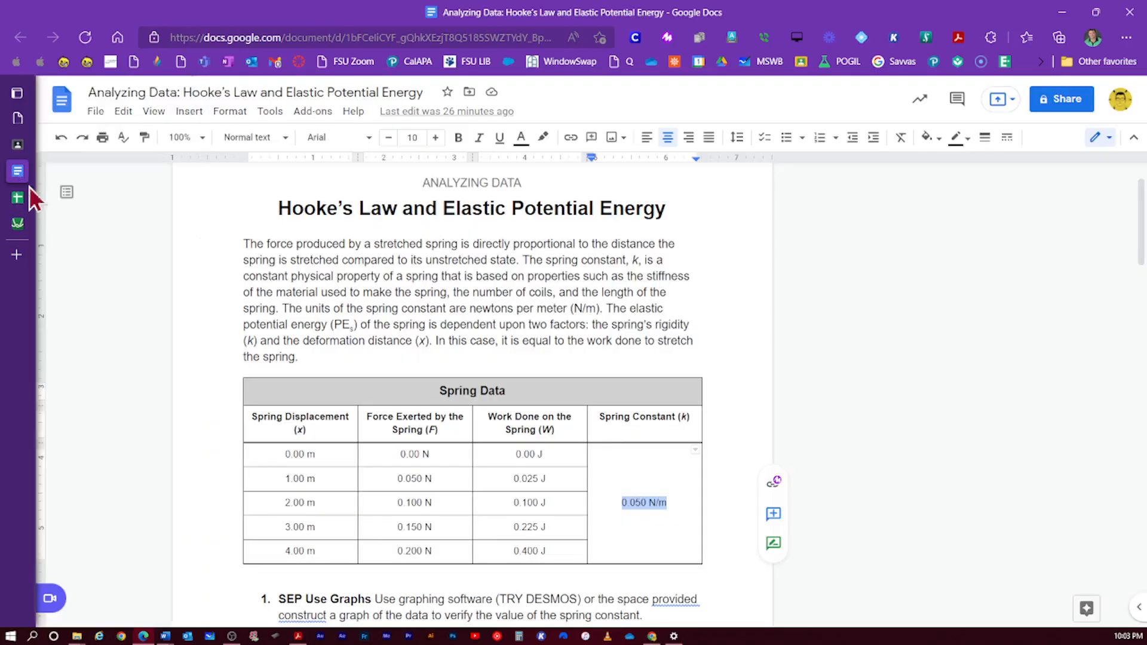
pyautogui.scroll(-3, 448, 394)
pyautogui.scroll(-2, 454, 399)
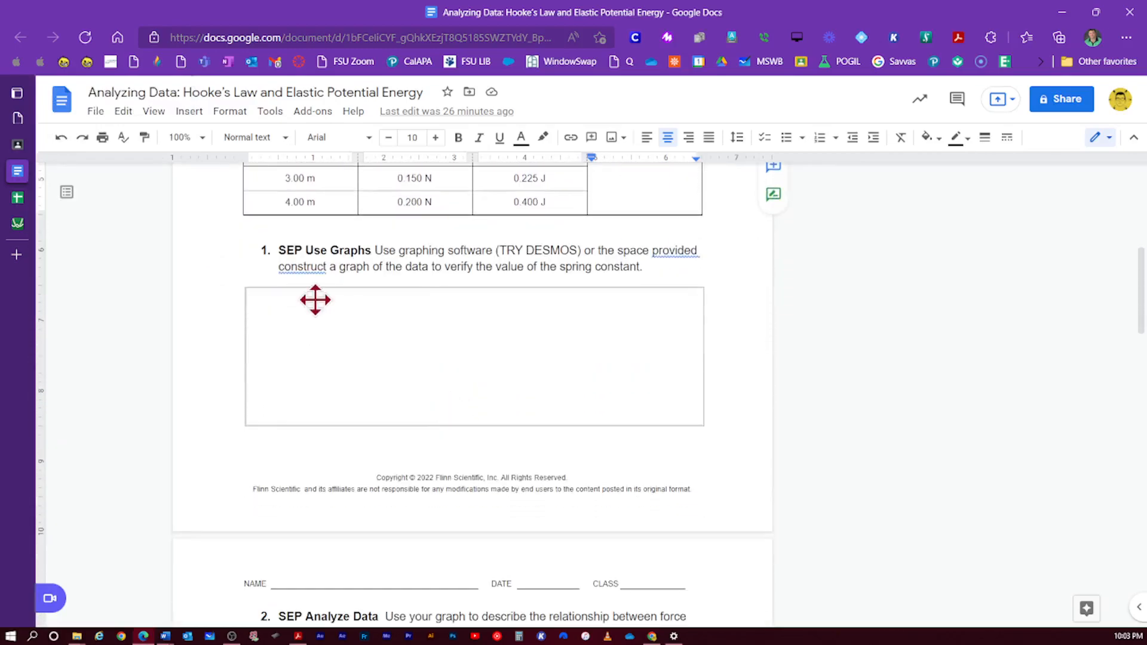
pyautogui.click(319, 317)
pyautogui.rightClick(319, 319)
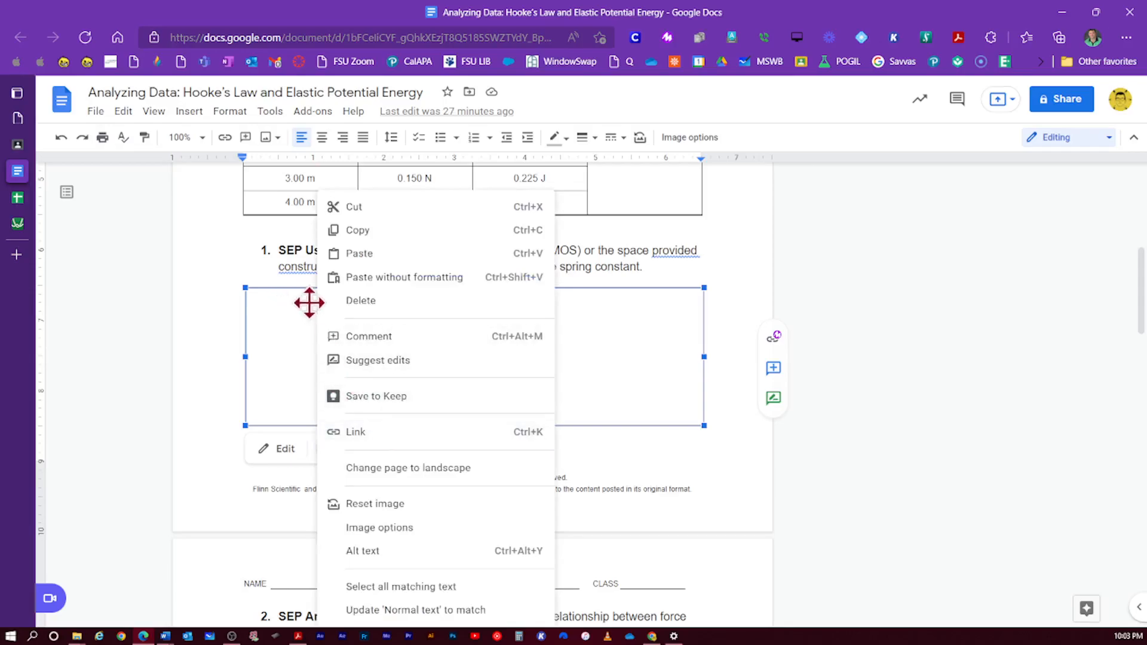
pyautogui.click(296, 288)
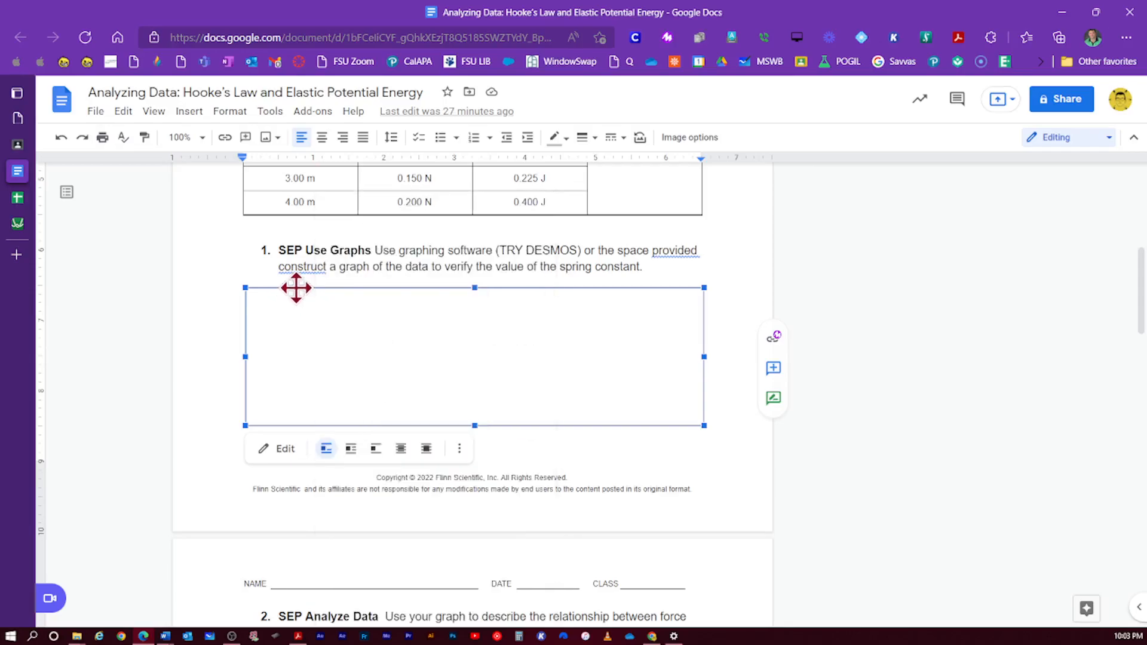
pyautogui.press('Delete')
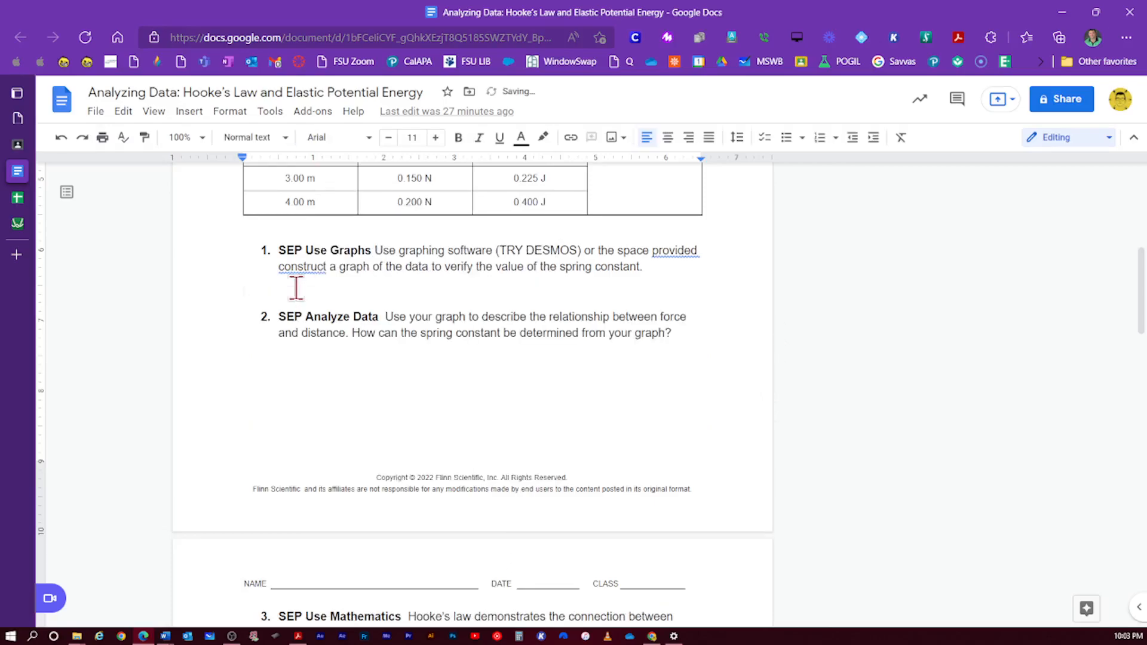
pyautogui.click(189, 111)
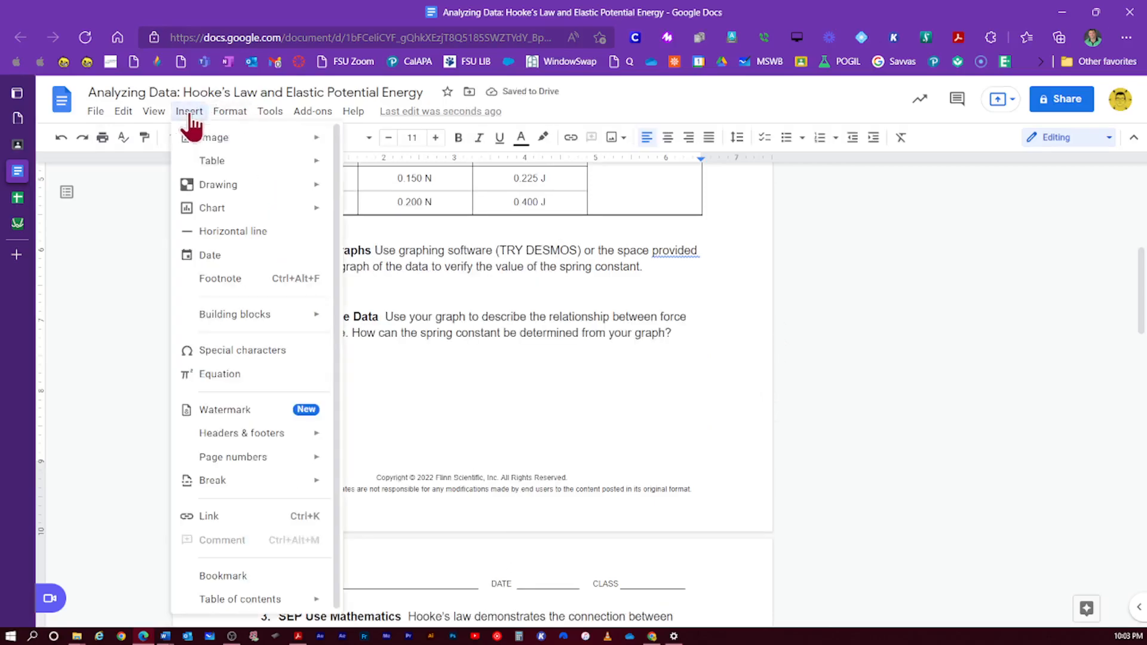
pyautogui.moveTo(196, 144)
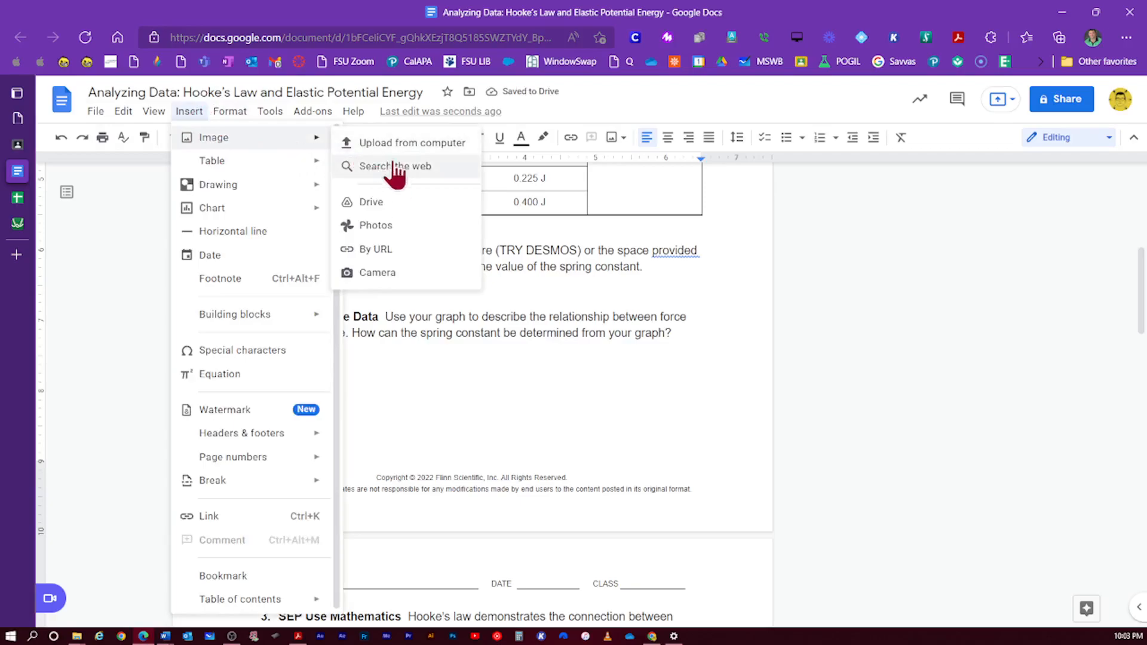
pyautogui.click(376, 249)
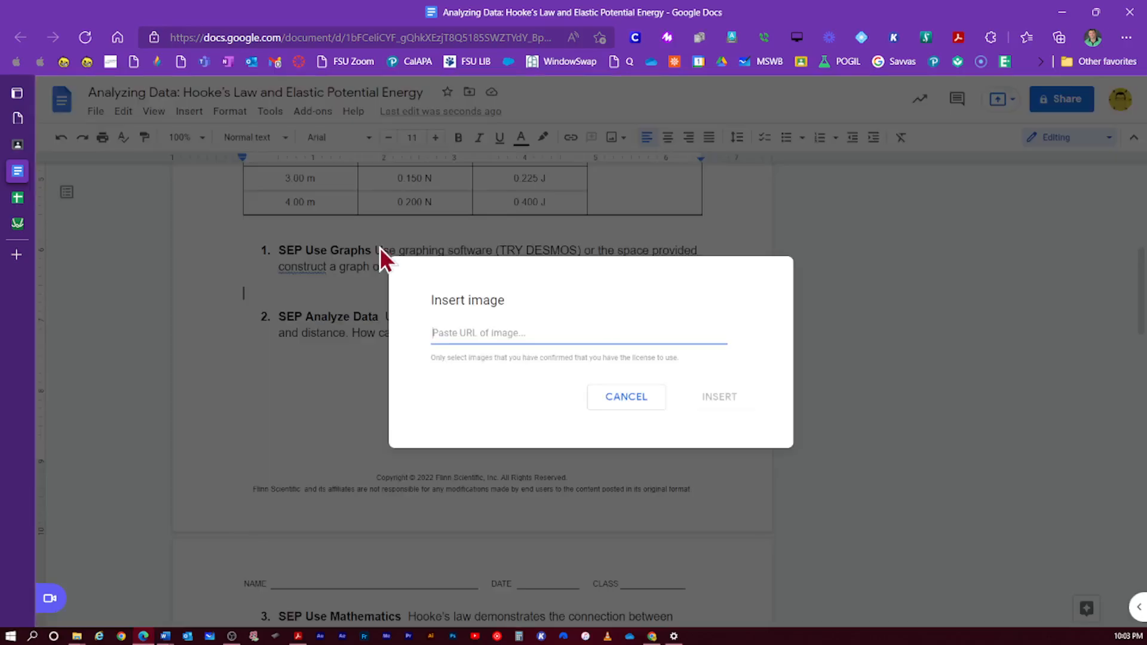
pyautogui.write('https://www.desmos.com/calculator/sfswkhscev')
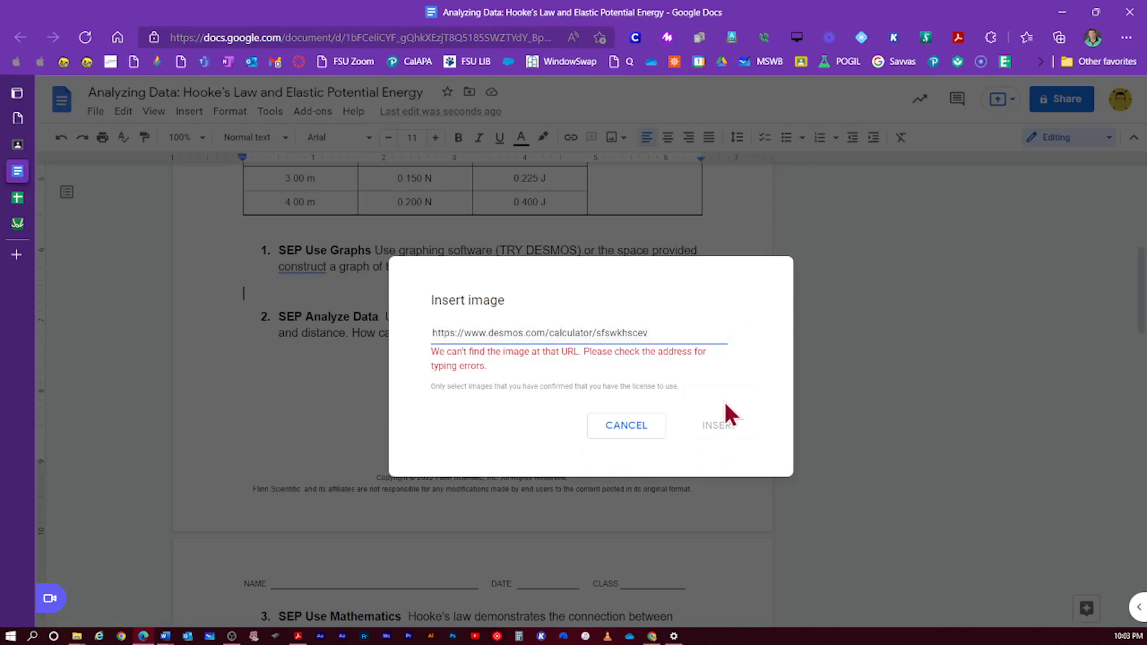
pyautogui.click(626, 426)
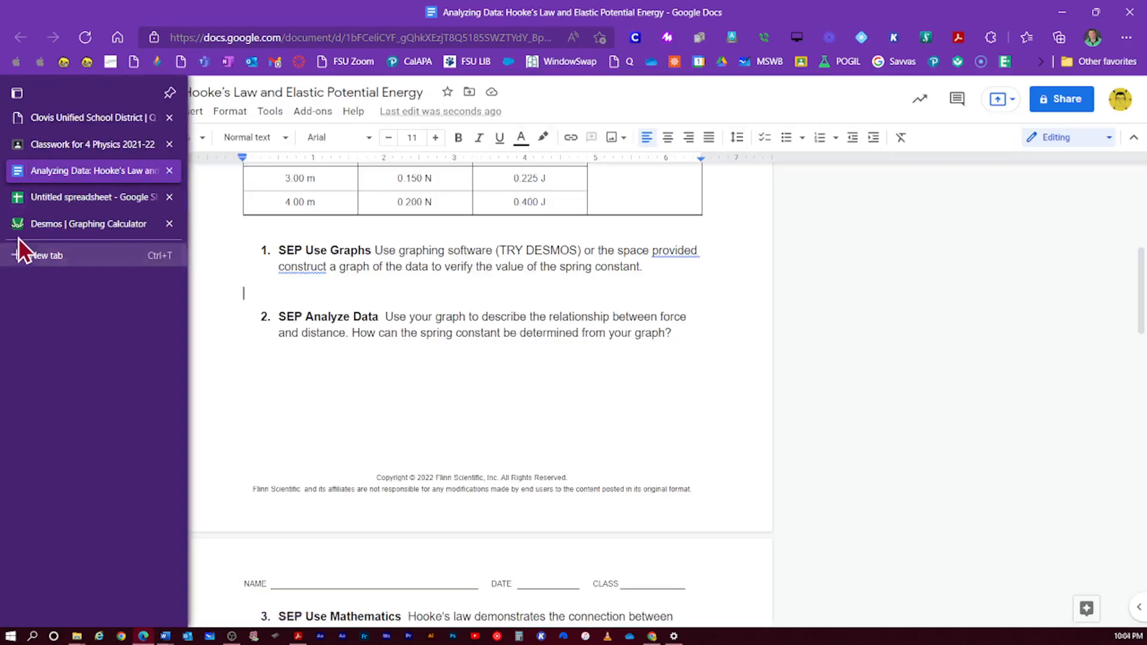
# - Export the Desmos graph as a PNG image with Medium line thickness
pyautogui.click(24, 229)
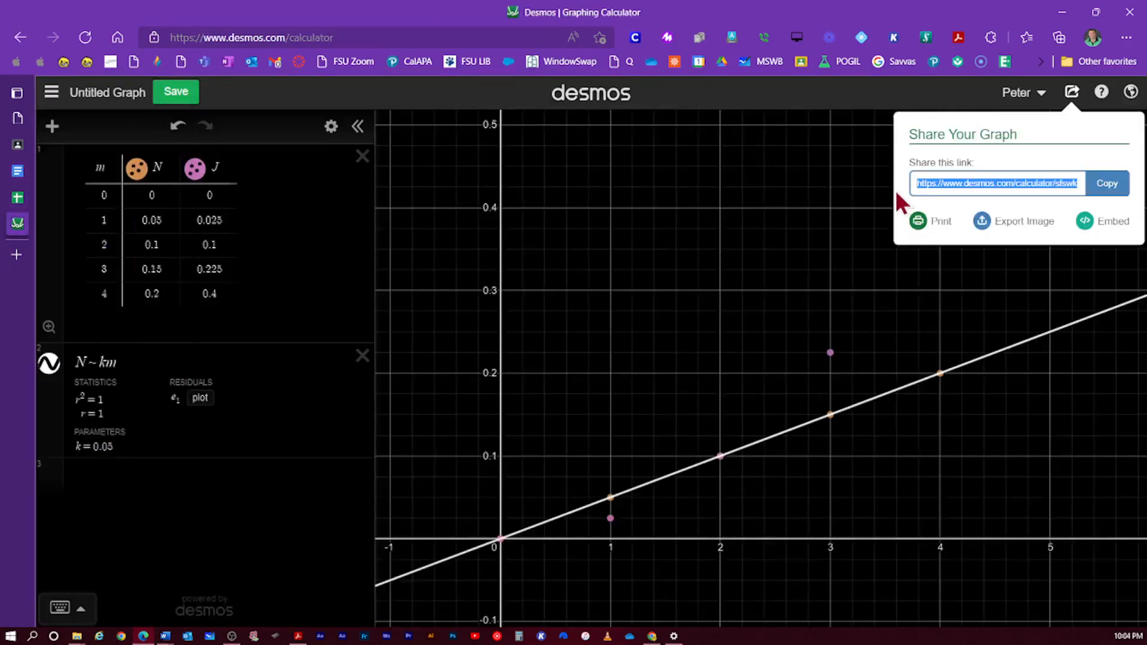
pyautogui.click(980, 220)
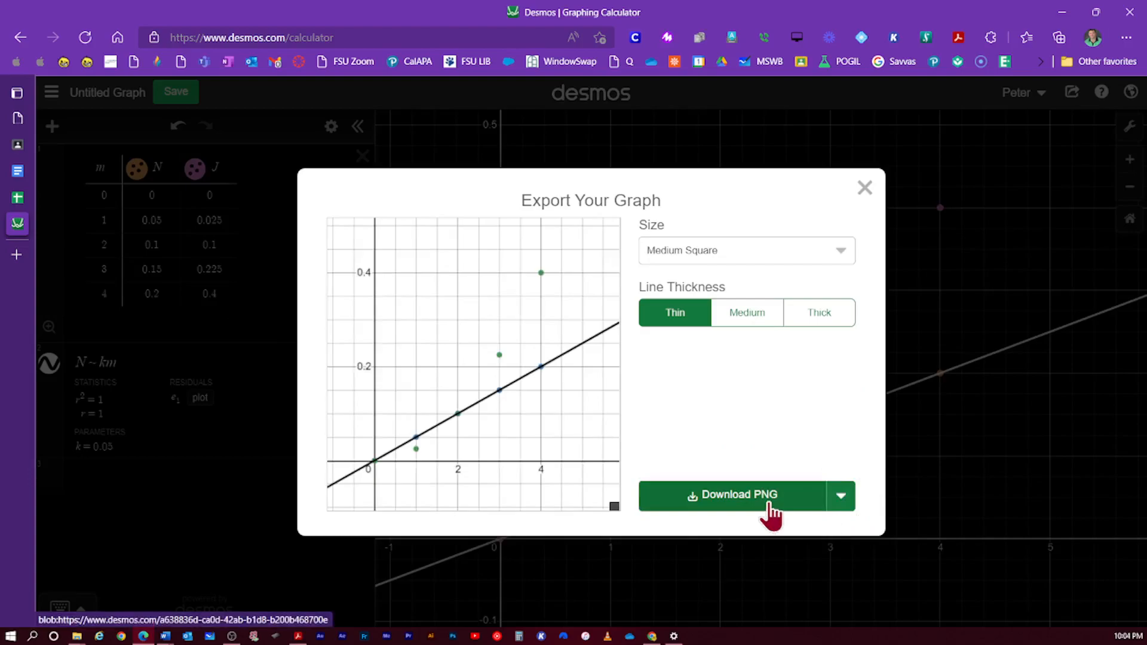
pyautogui.click(842, 501)
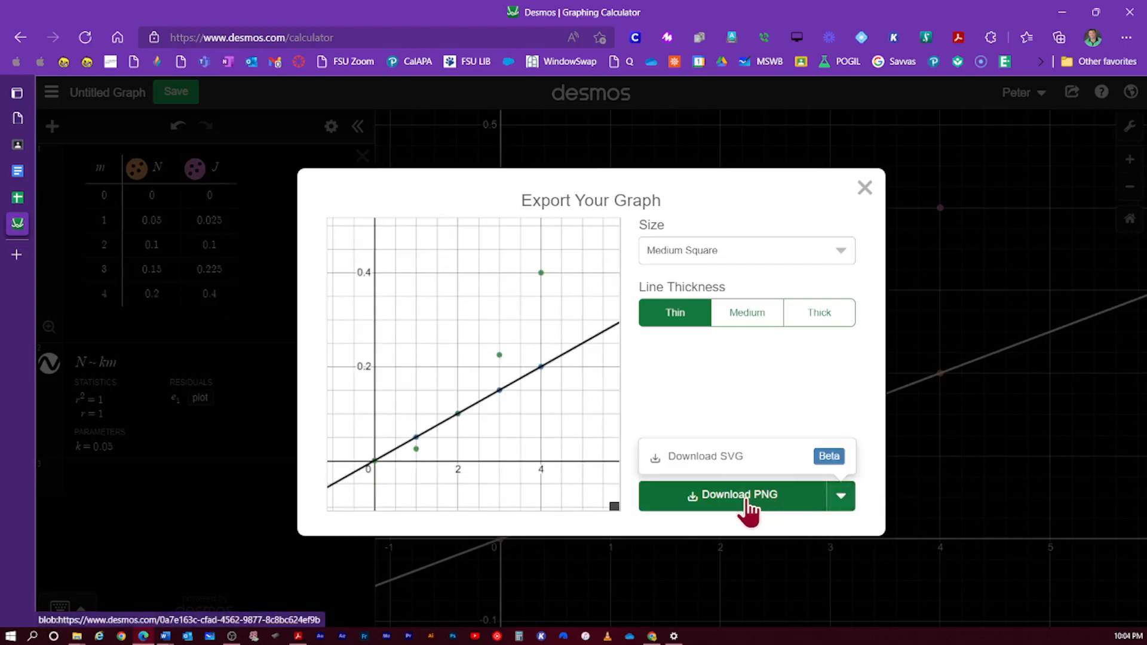
pyautogui.click(752, 314)
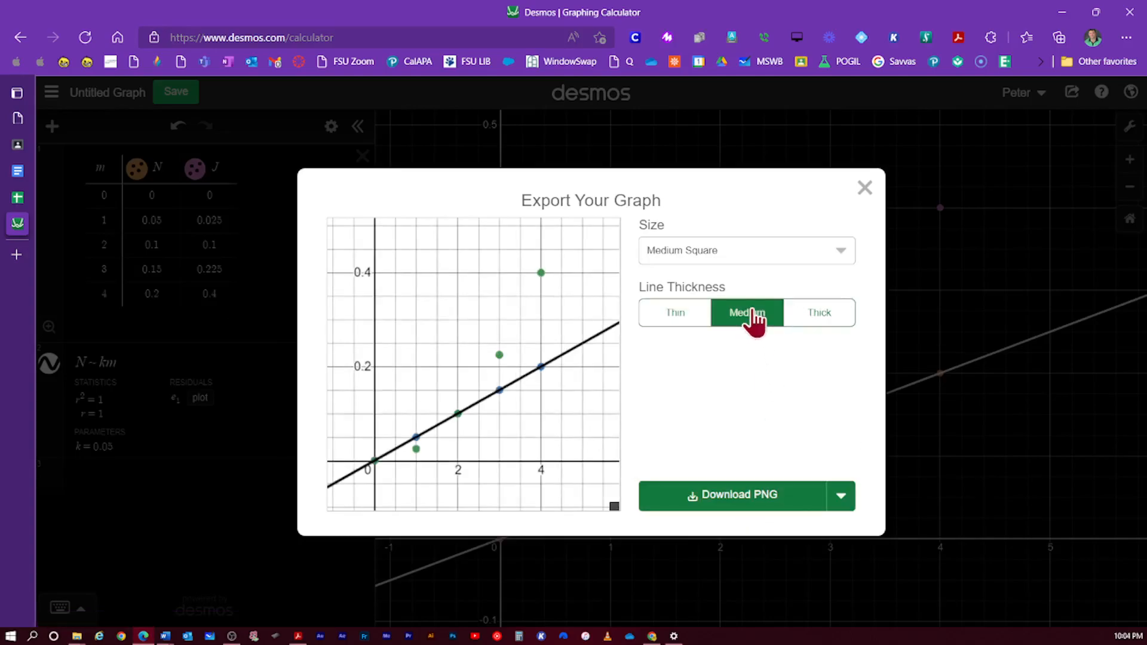
pyautogui.click(757, 501)
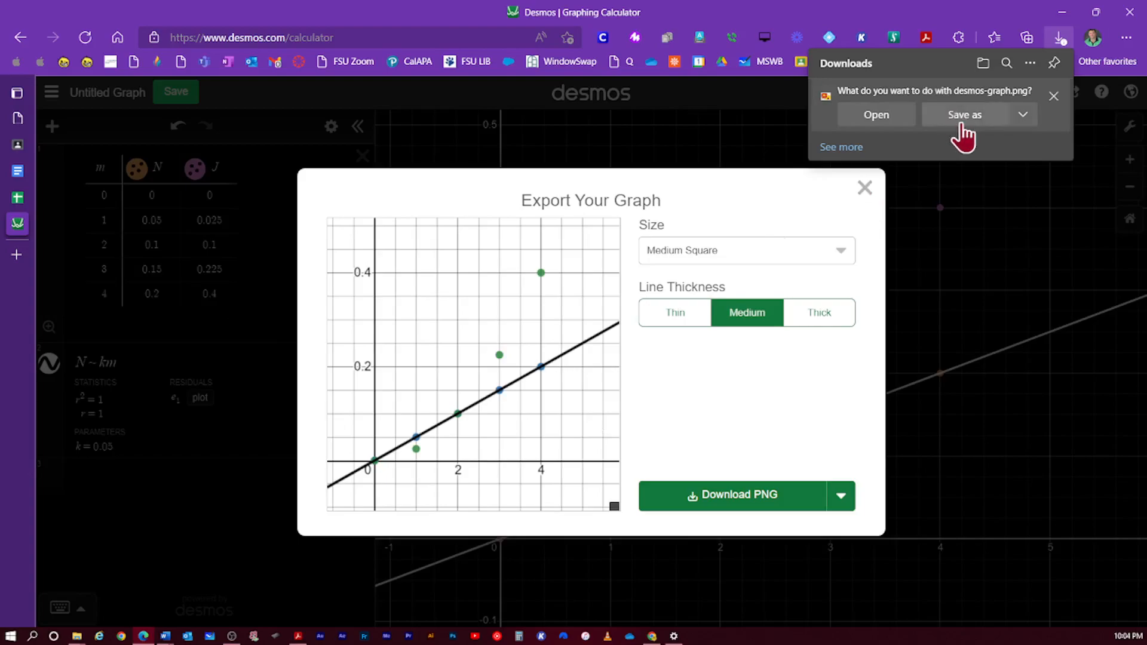
# - Start saving the downloaded desmos-graph.png with Save as, choosing the Desktop as the location
pyautogui.click(1025, 118)
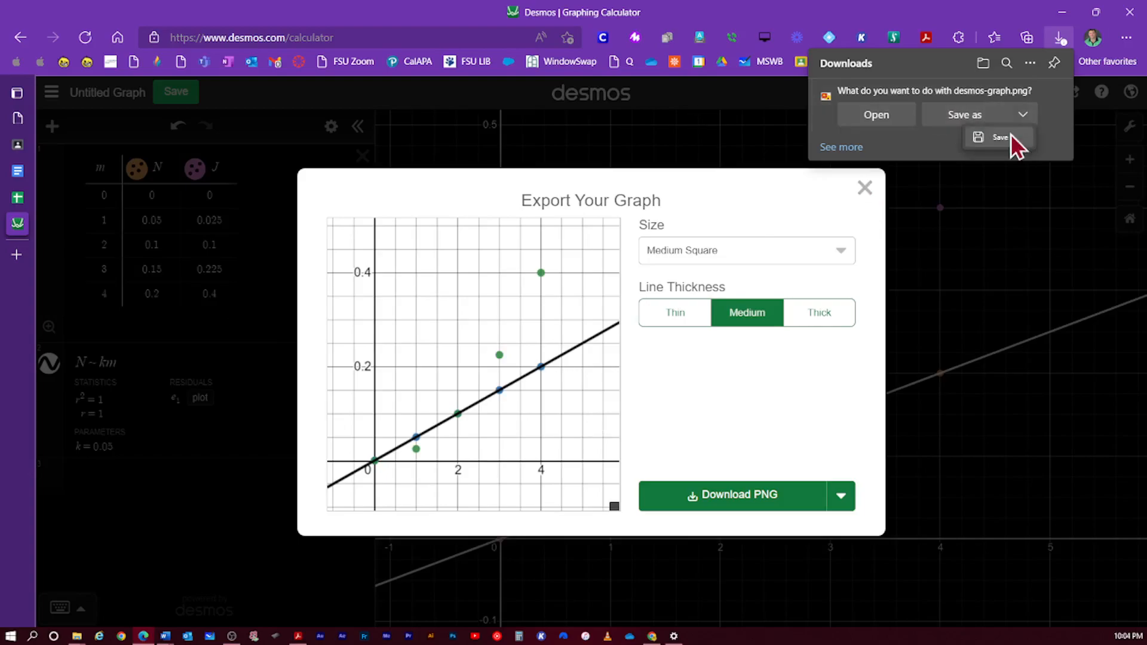
pyautogui.click(984, 112)
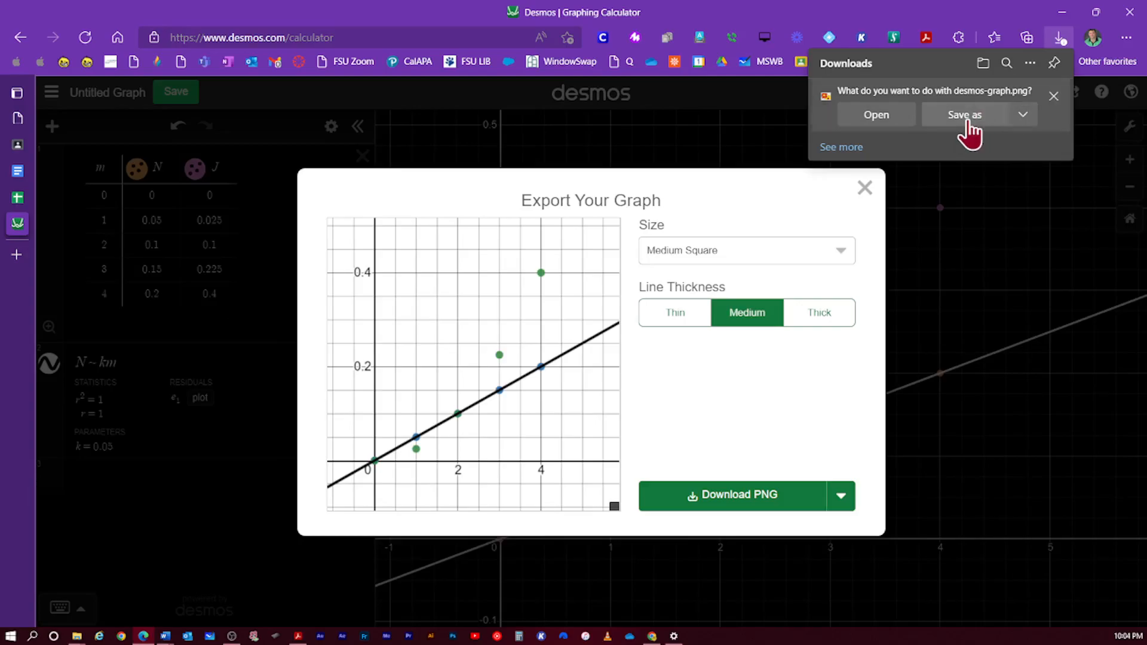
pyautogui.click(967, 120)
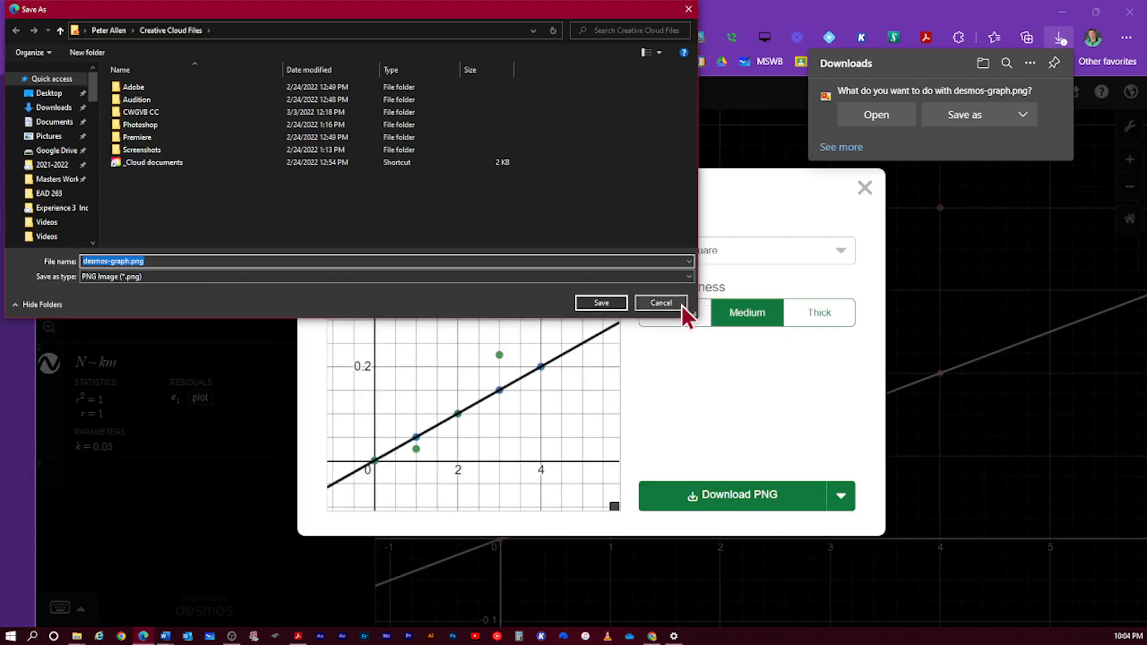
pyautogui.click(52, 94)
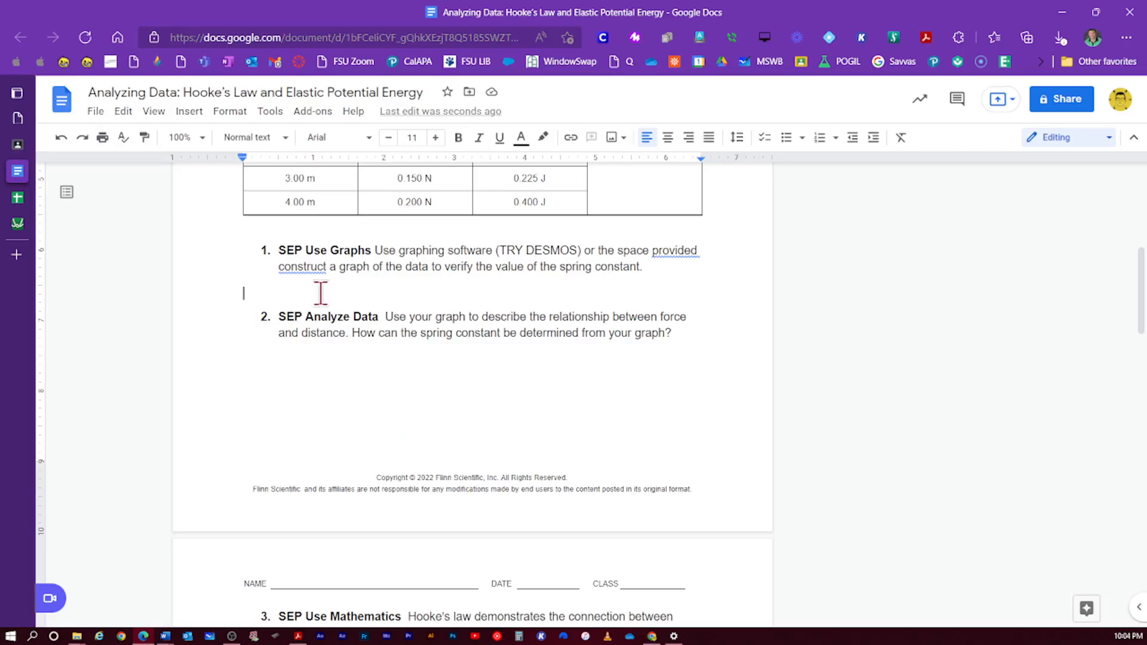
pyautogui.click(188, 111)
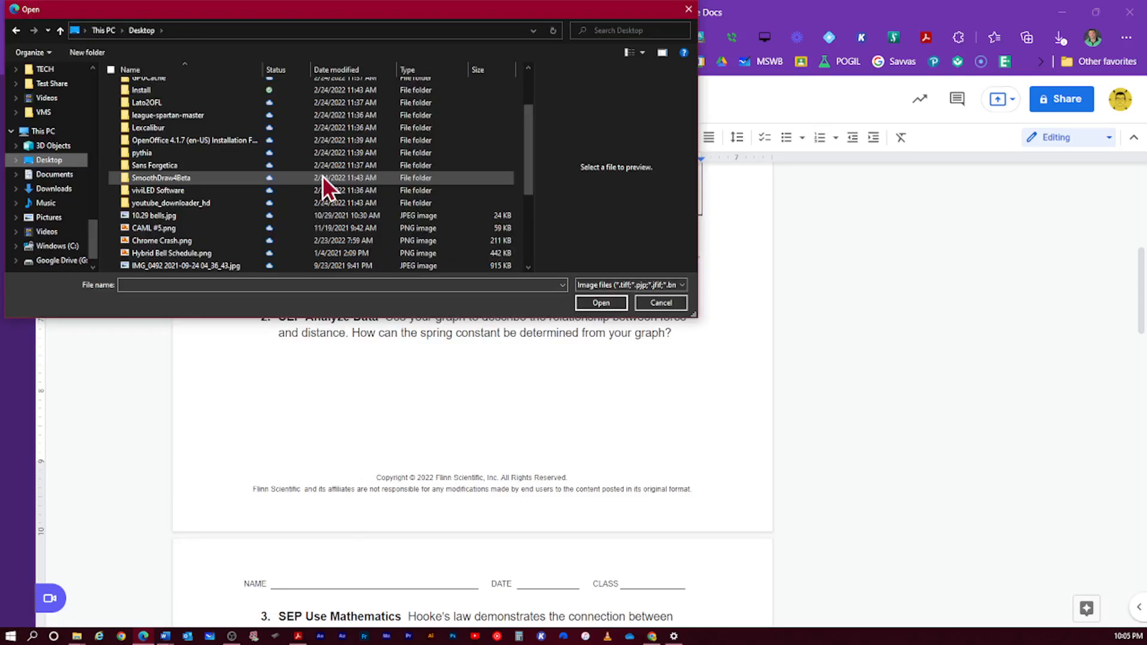
pyautogui.scroll(-4, 323, 178)
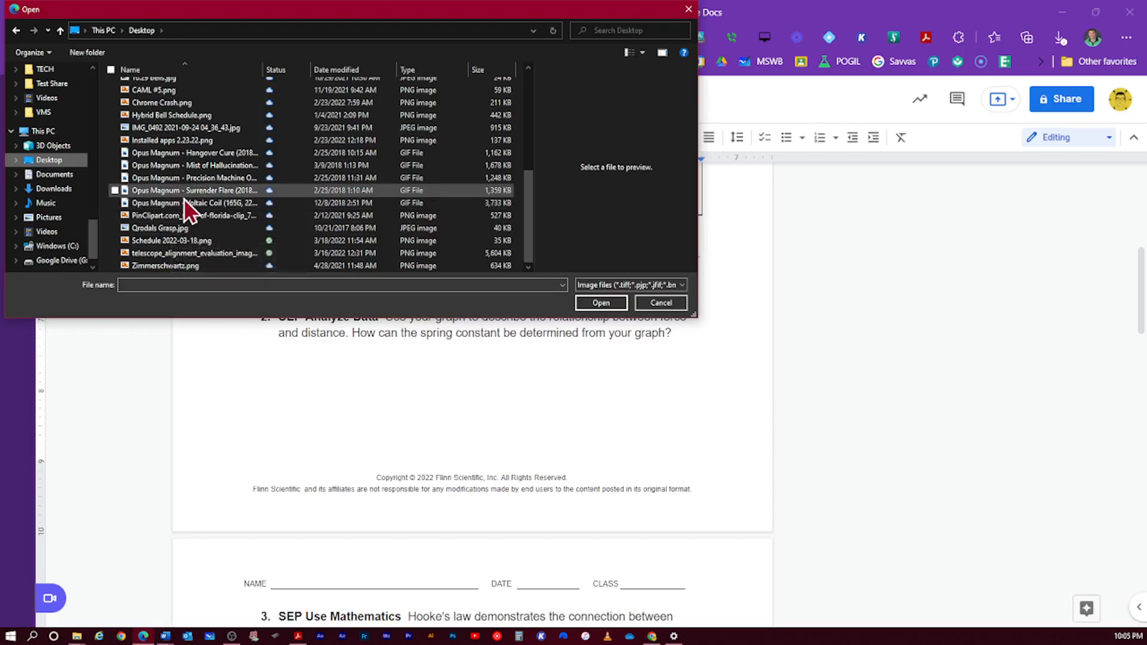
pyautogui.scroll(2, 184, 210)
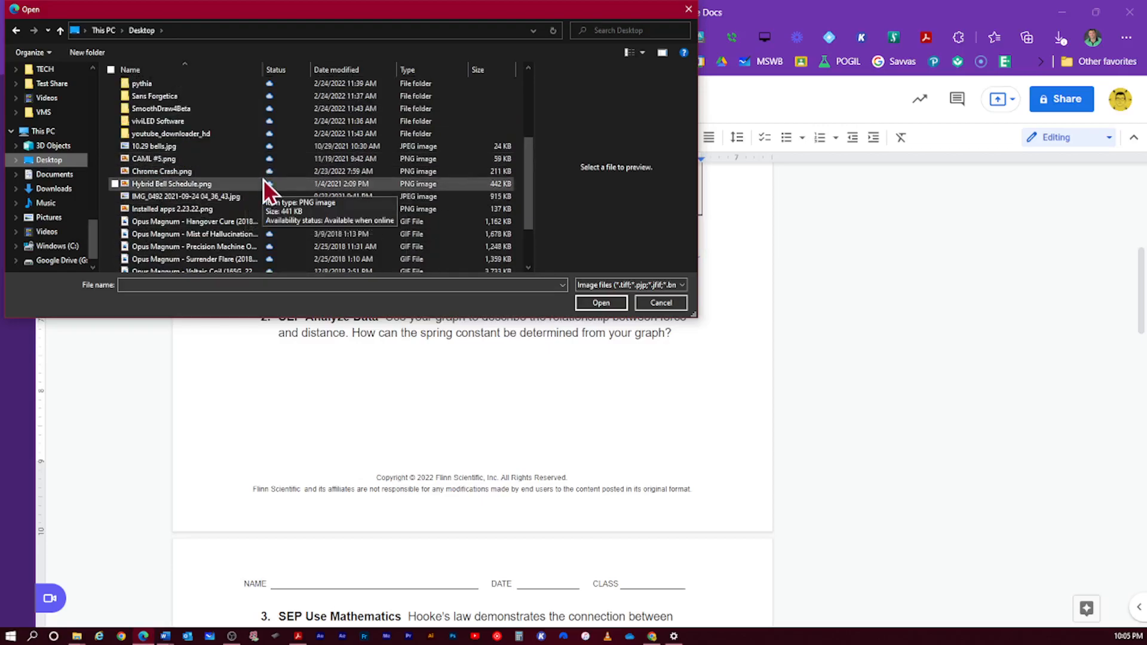
pyautogui.click(74, 160)
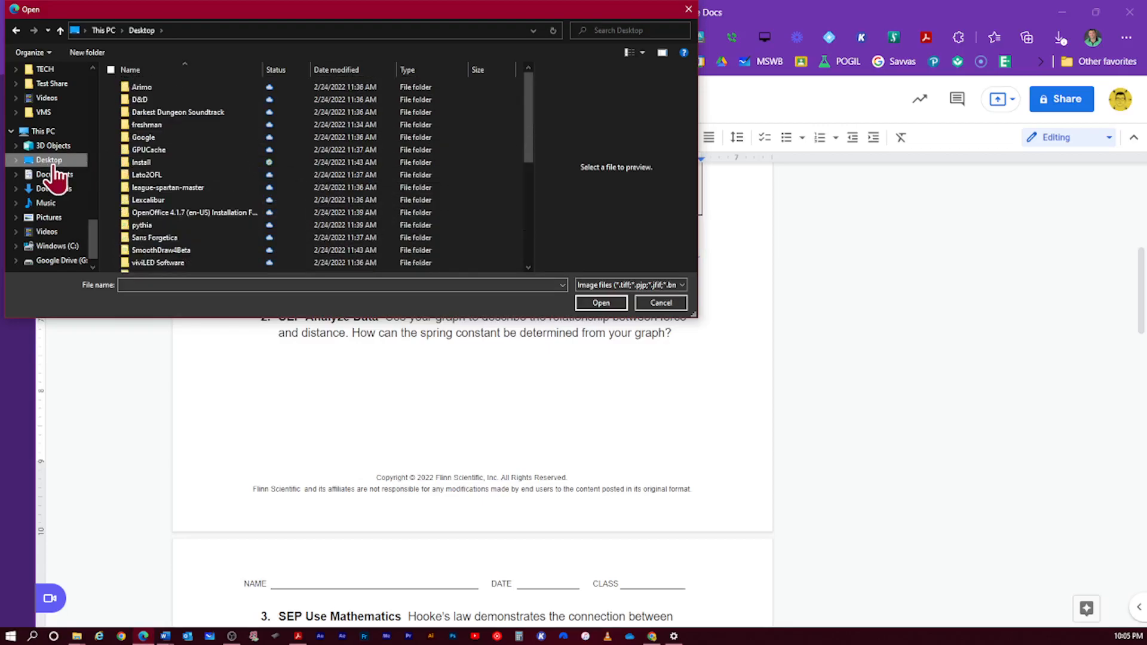
pyautogui.scroll(-3, 245, 167)
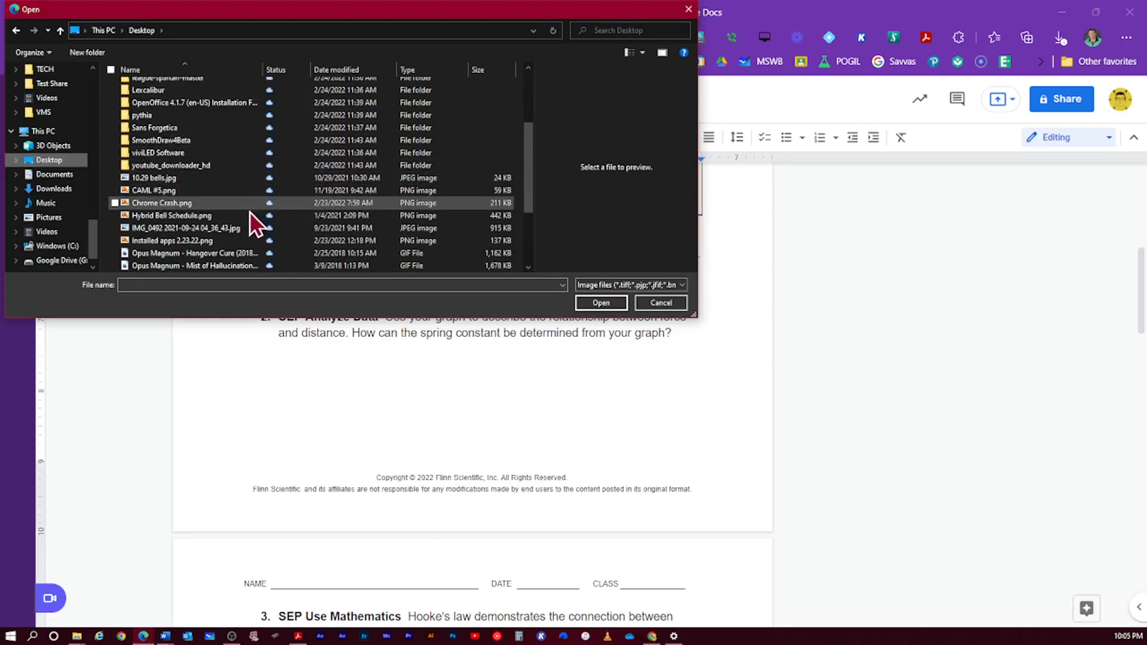
pyautogui.scroll(-1, 257, 230)
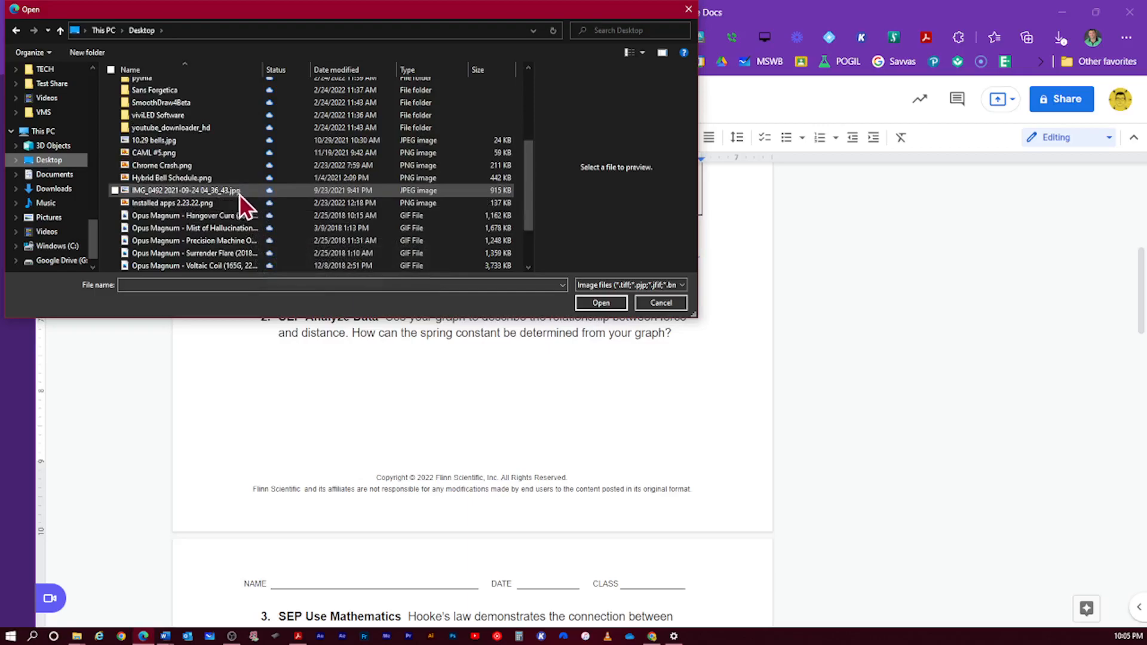
pyautogui.click(203, 204)
pyautogui.scroll(-2, 229, 203)
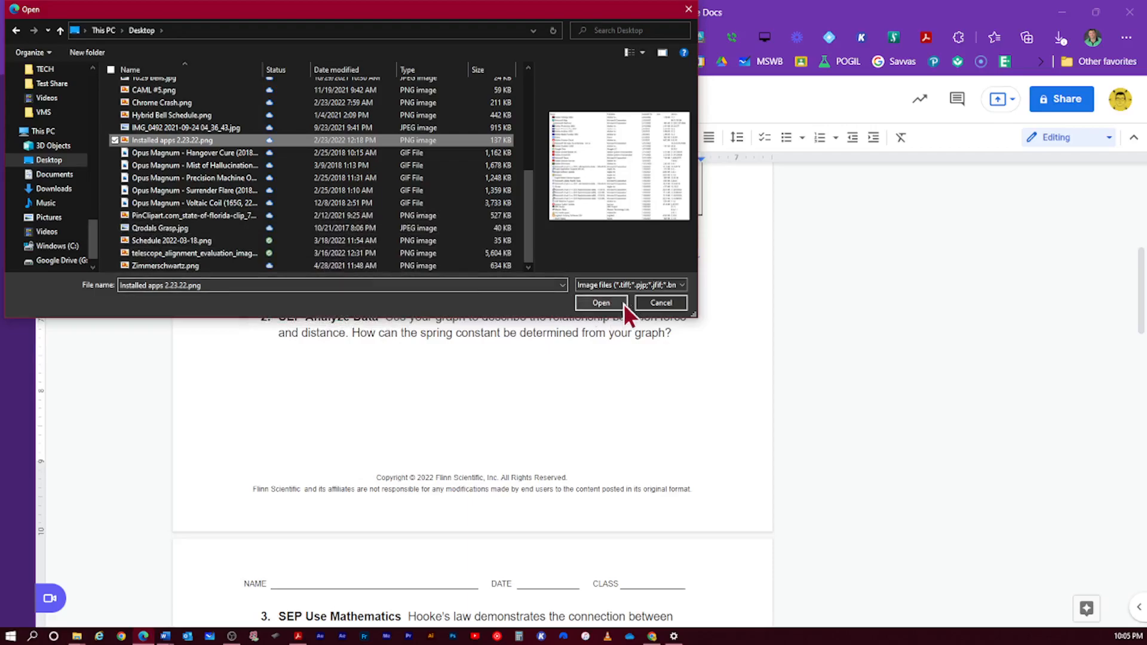
pyautogui.click(661, 303)
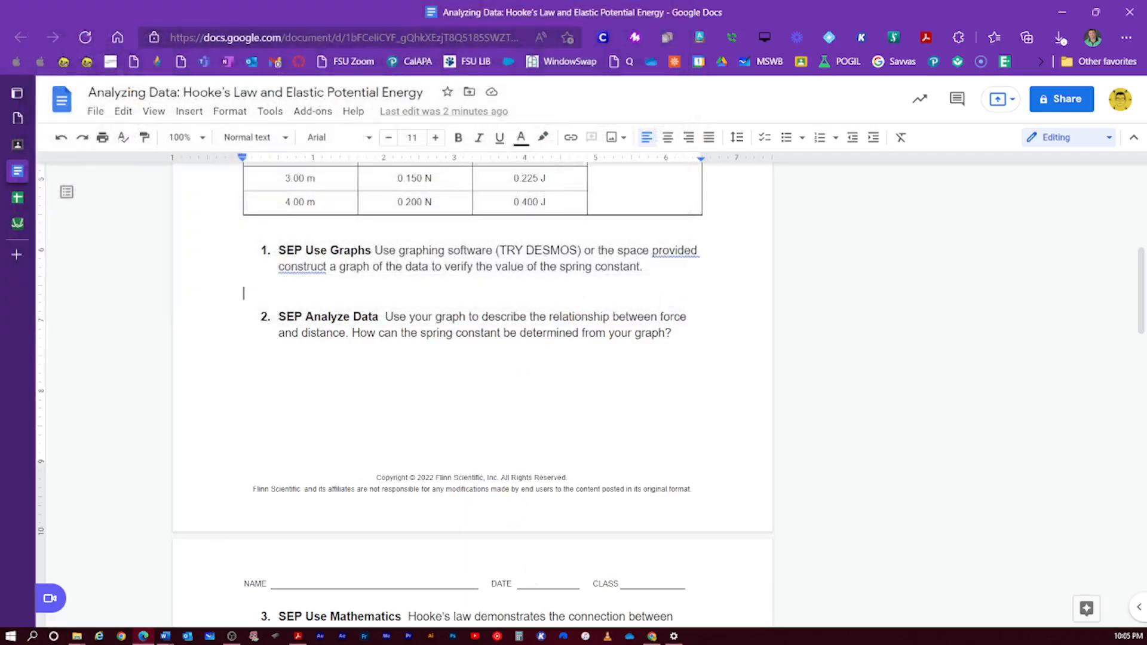
# - Re-export the Desmos graph as a PNG with Thick line thickness
pyautogui.click(33, 230)
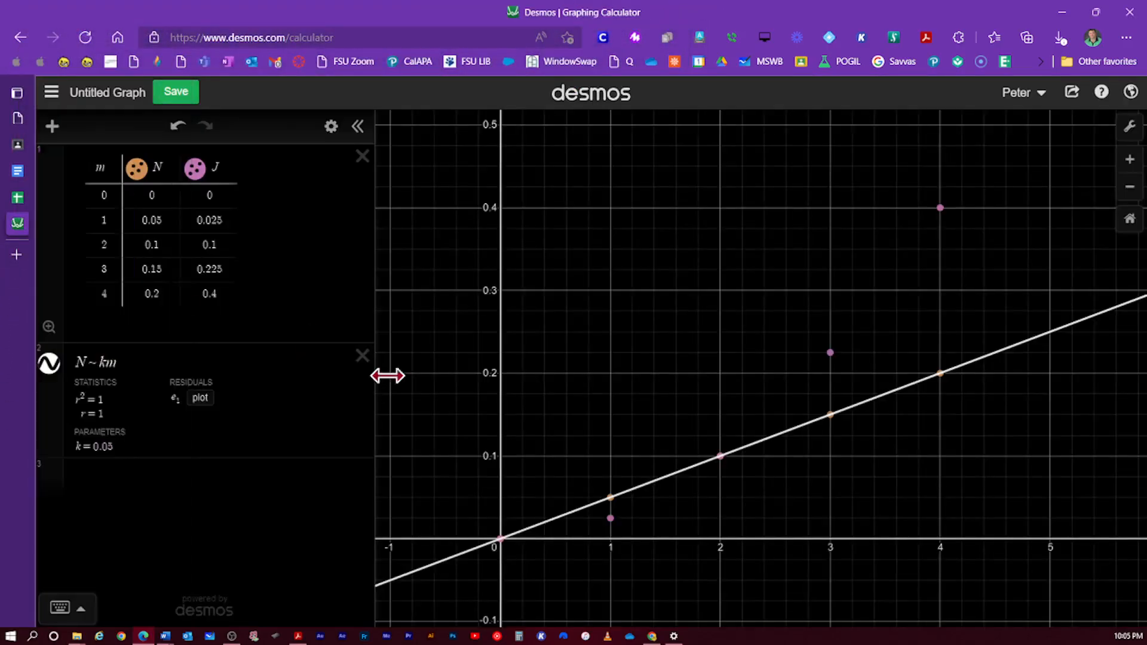
pyautogui.click(1072, 92)
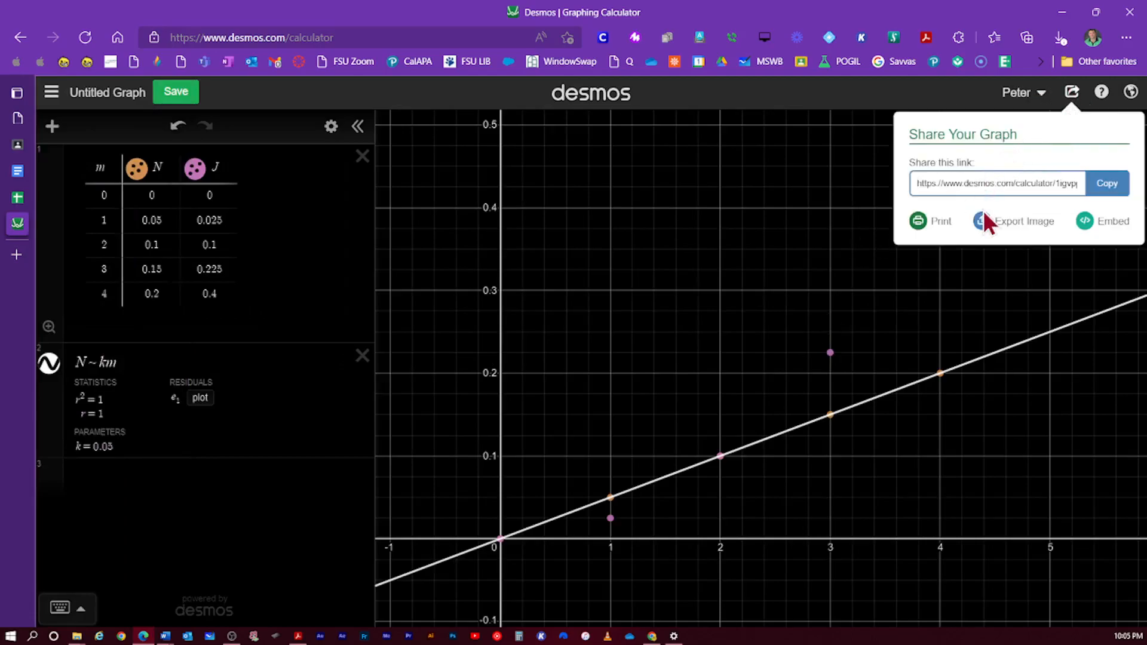
pyautogui.click(985, 217)
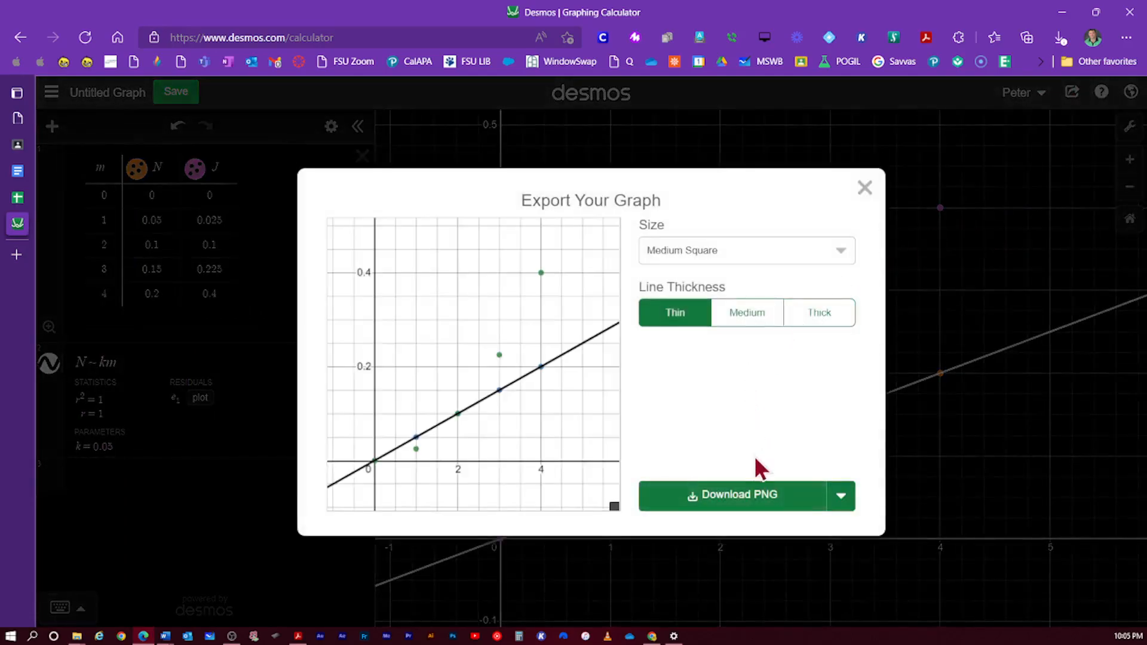
pyautogui.click(750, 313)
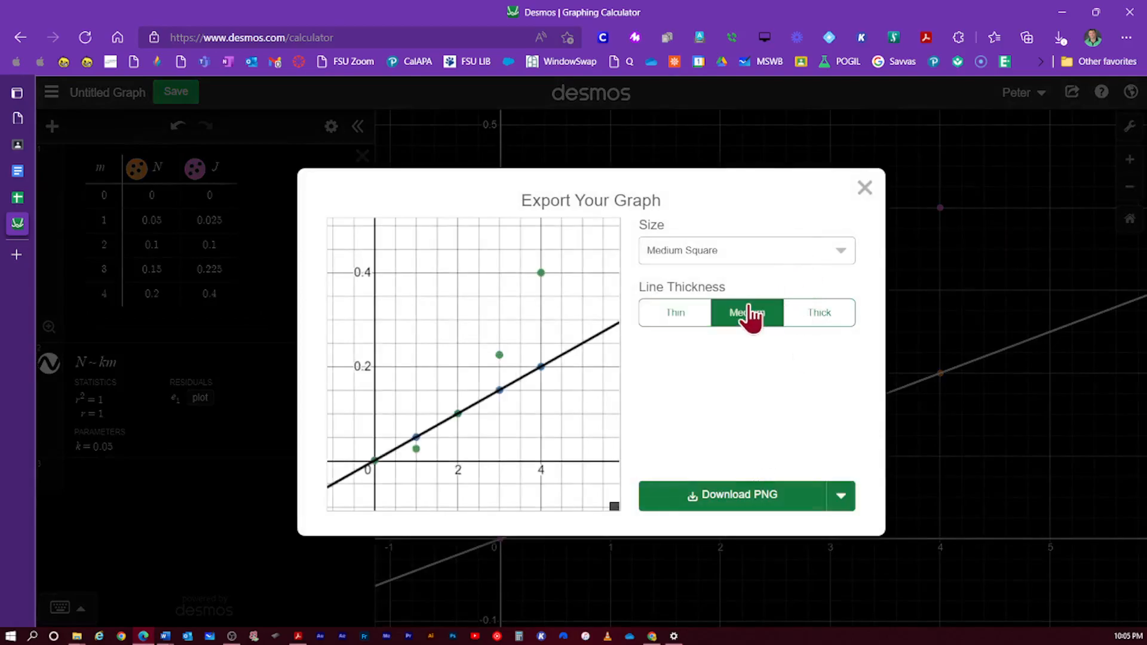
pyautogui.click(814, 323)
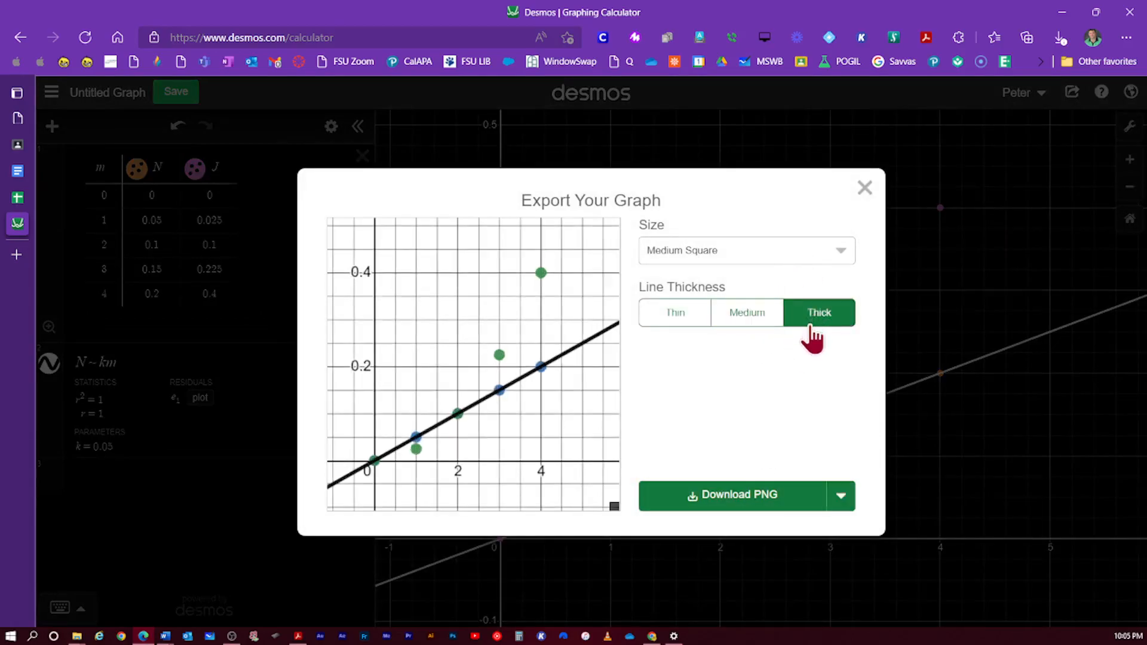
pyautogui.click(747, 497)
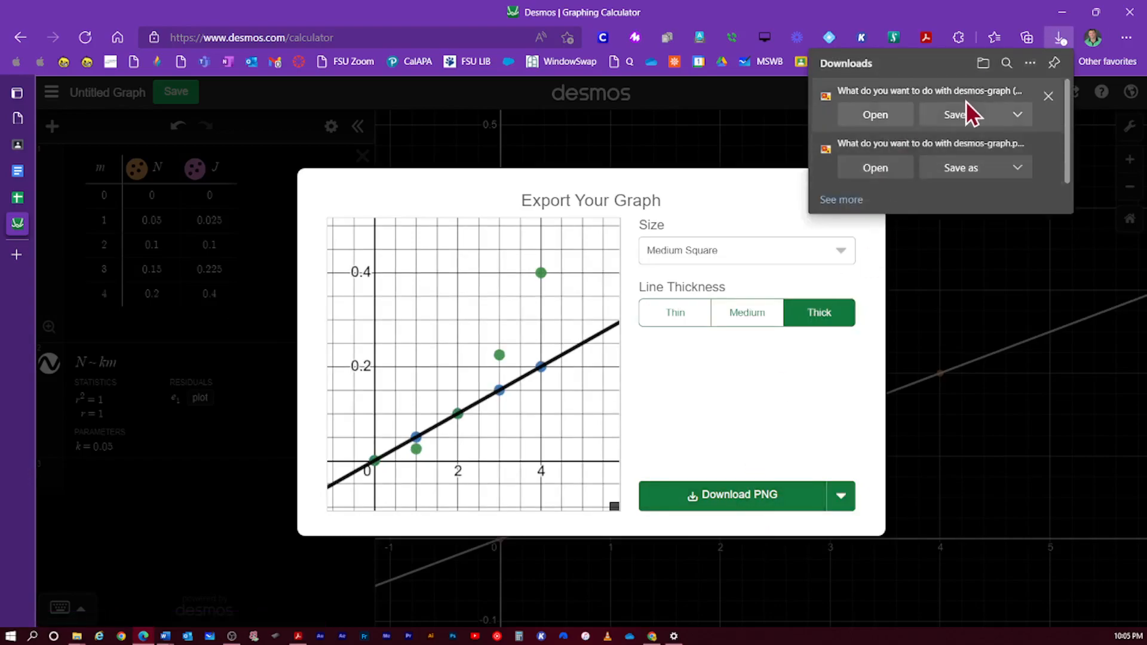
# - Save the thick-line graph PNG to the Desktop as desmos-graph (1).png
pyautogui.click(964, 114)
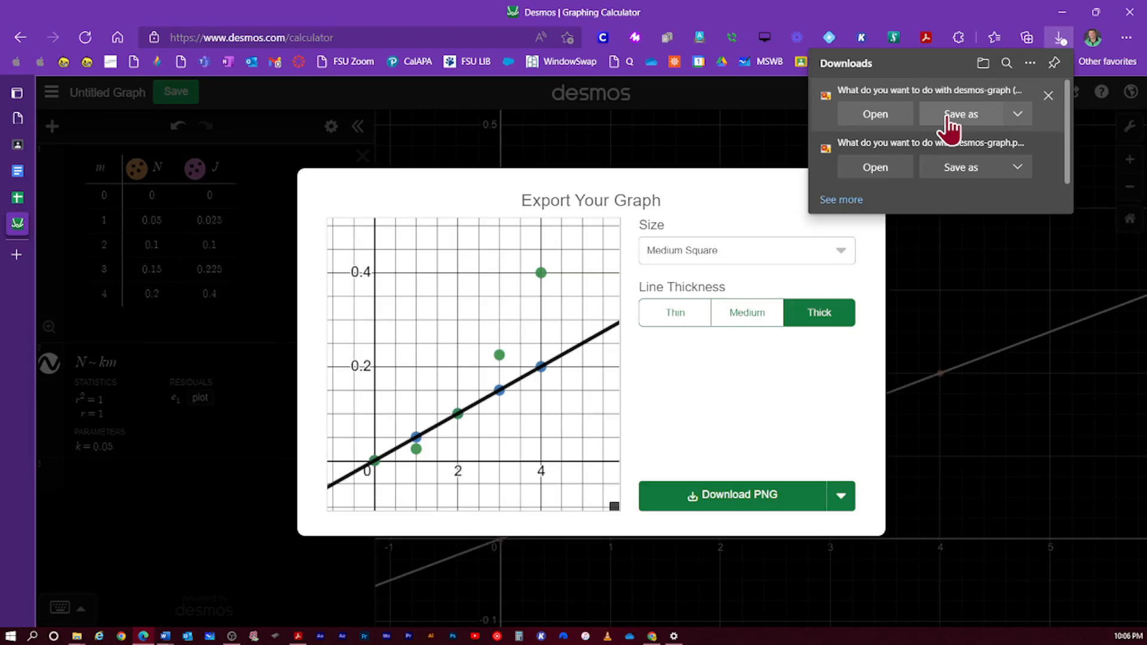
pyautogui.click(949, 117)
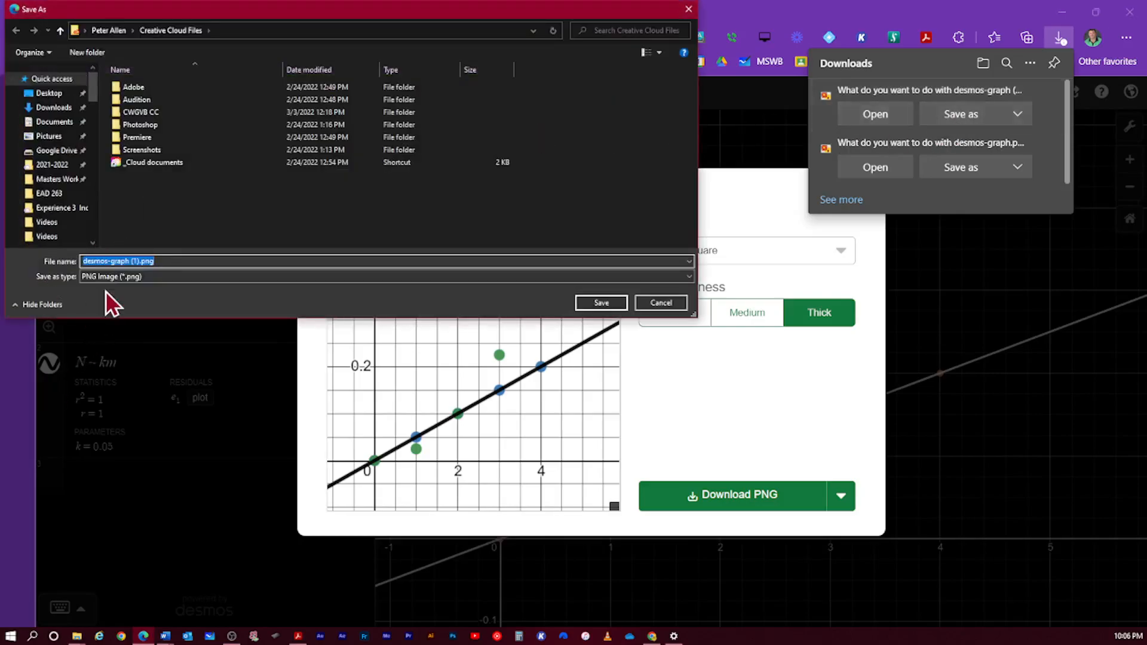
pyautogui.scroll(-1, 57, 182)
pyautogui.scroll(-1, 56, 183)
pyautogui.scroll(-3, 56, 182)
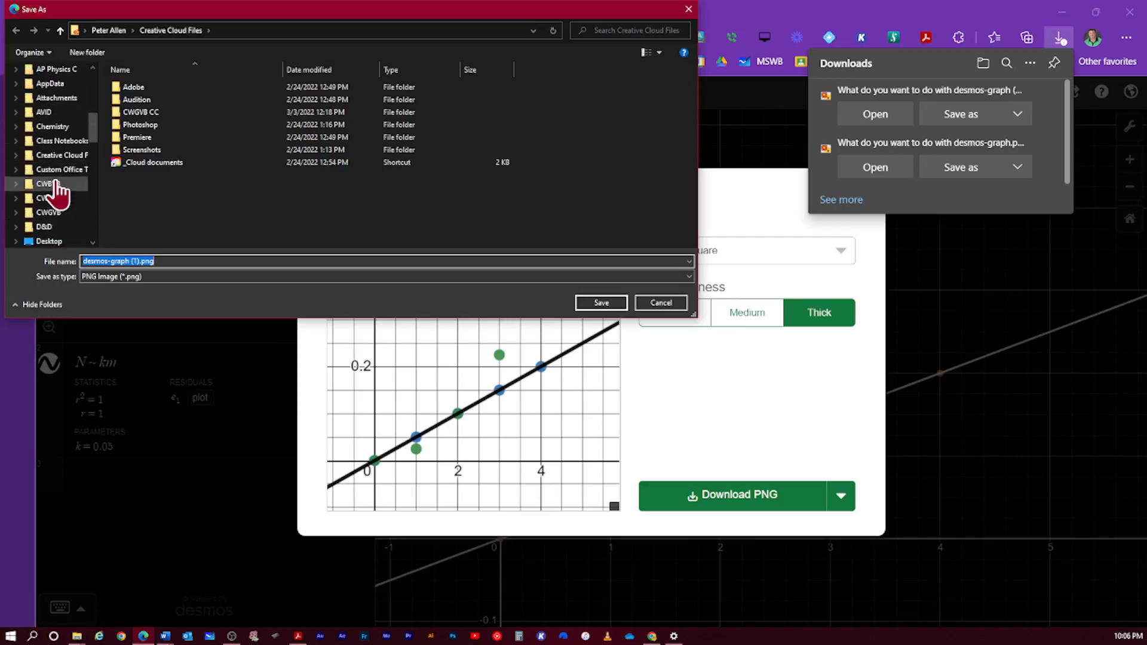
pyautogui.scroll(5, 55, 185)
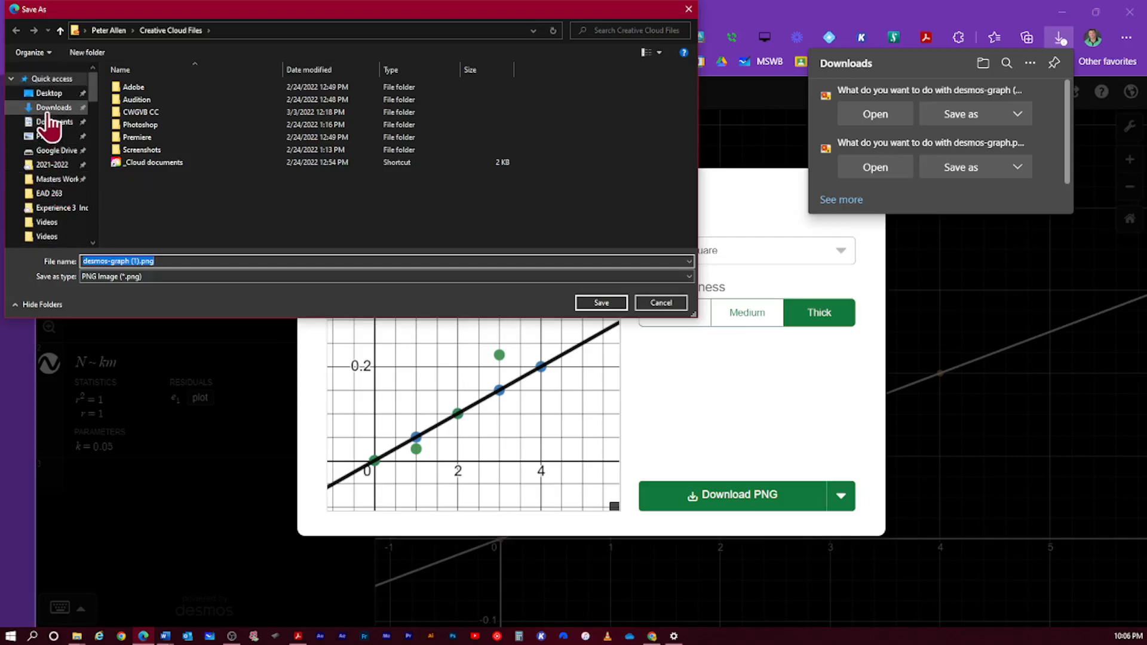
pyautogui.click(49, 93)
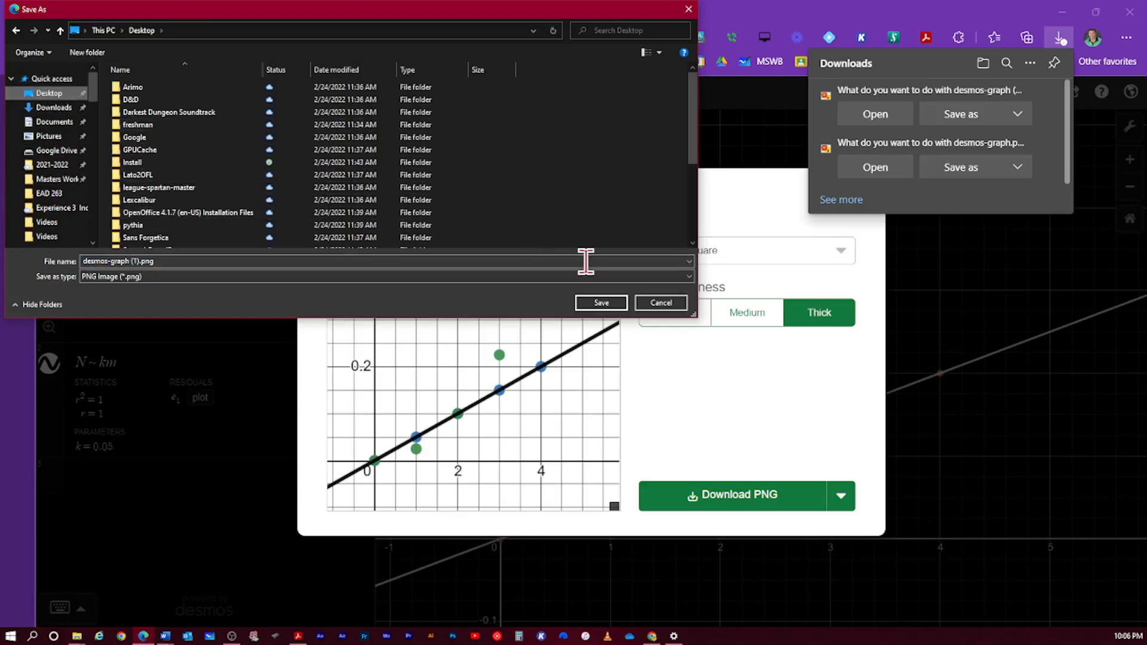
pyautogui.click(601, 303)
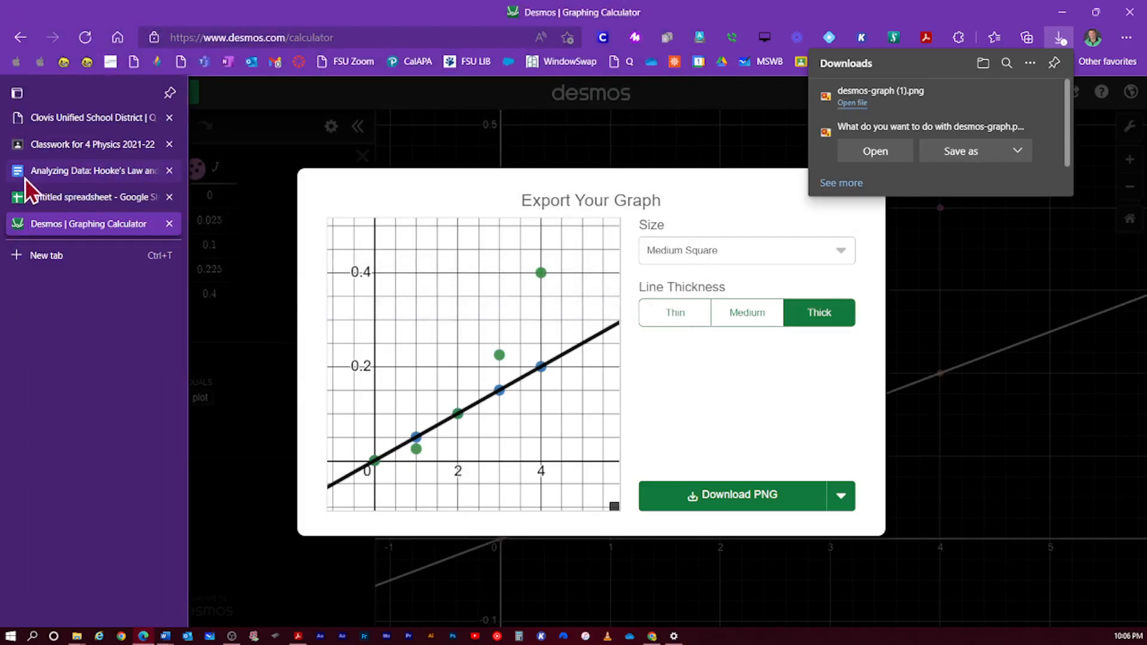
# - Insert desmos-graph (1).png from the Desktop into the Google Docs worksheet via Insert > Image
pyautogui.click(25, 178)
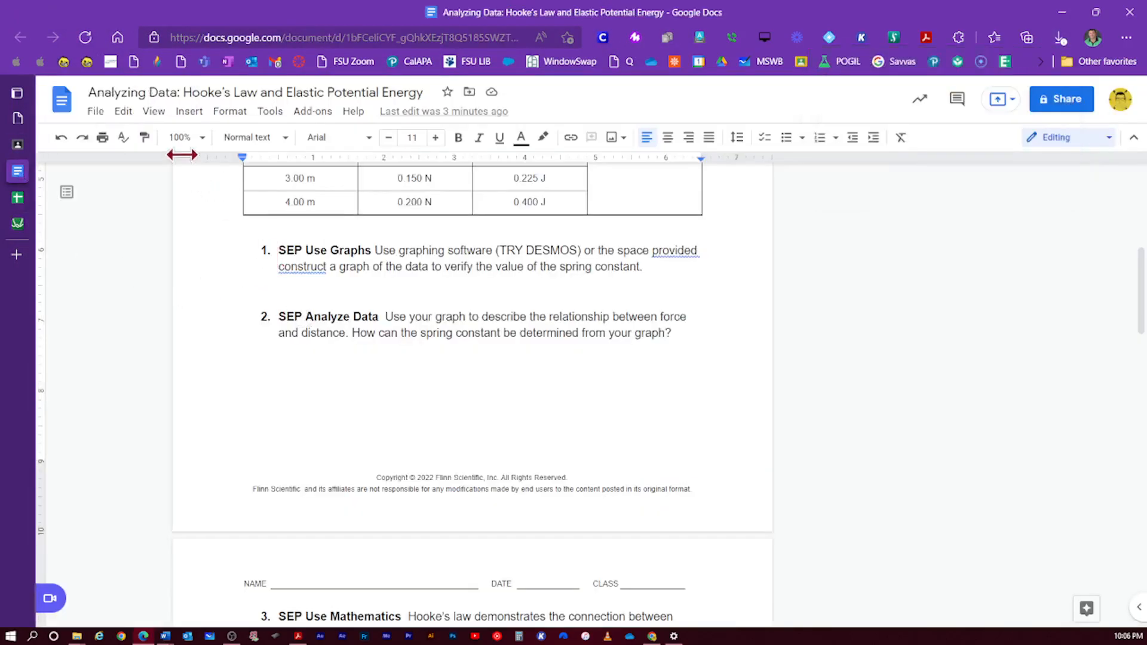
pyautogui.click(189, 112)
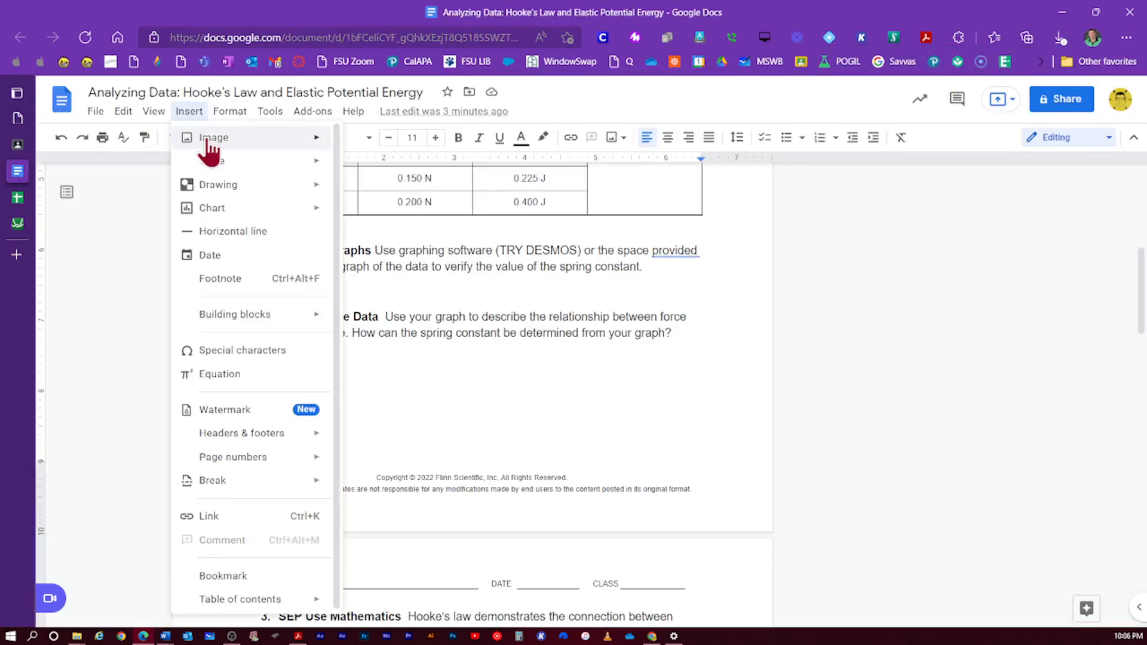
pyautogui.moveTo(322, 139)
pyautogui.click(394, 147)
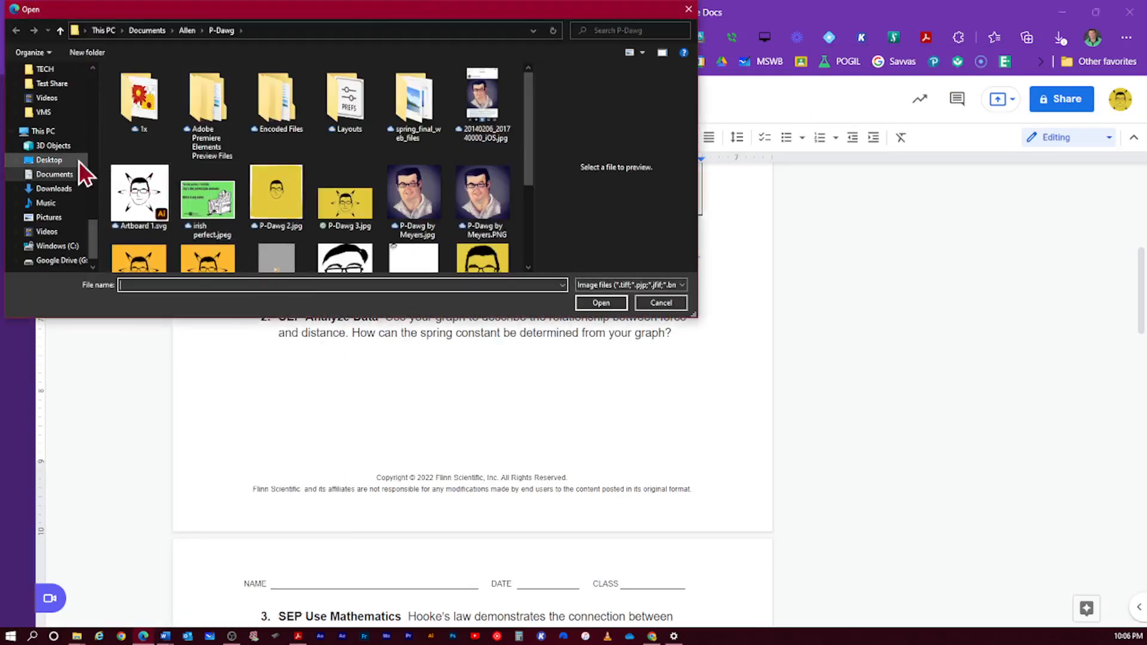
pyautogui.click(60, 160)
pyautogui.scroll(-5, 217, 186)
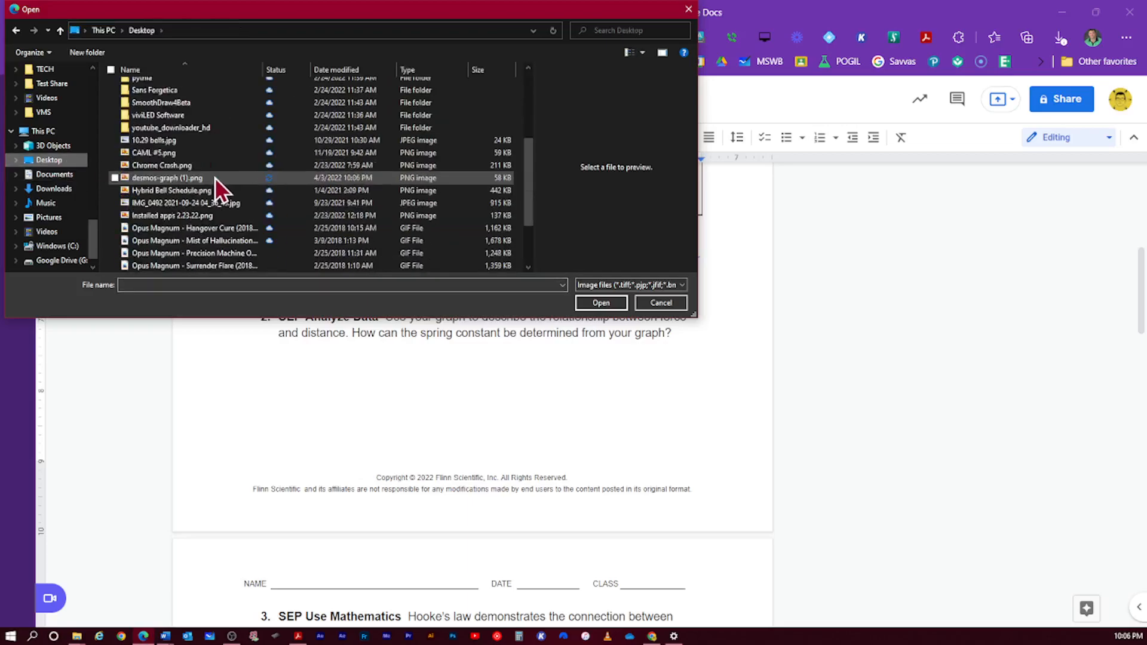
pyautogui.doubleClick(188, 141)
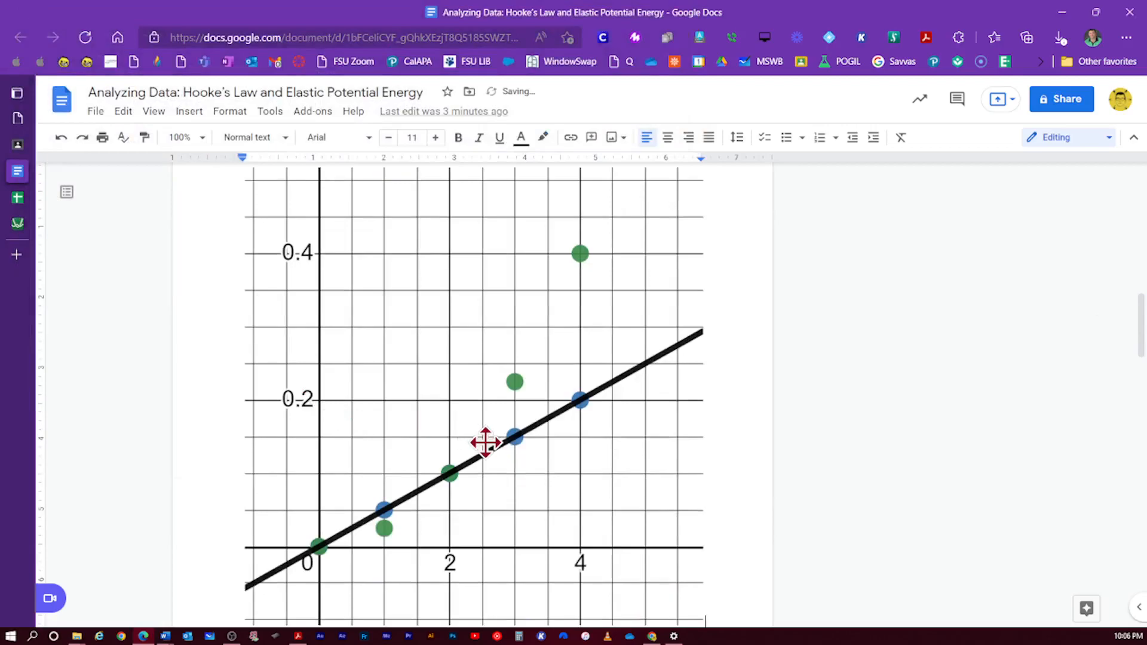
# - Shrink the inserted graph image by dragging its corner handle twice
pyautogui.click(496, 464)
pyautogui.scroll(-3, 556, 546)
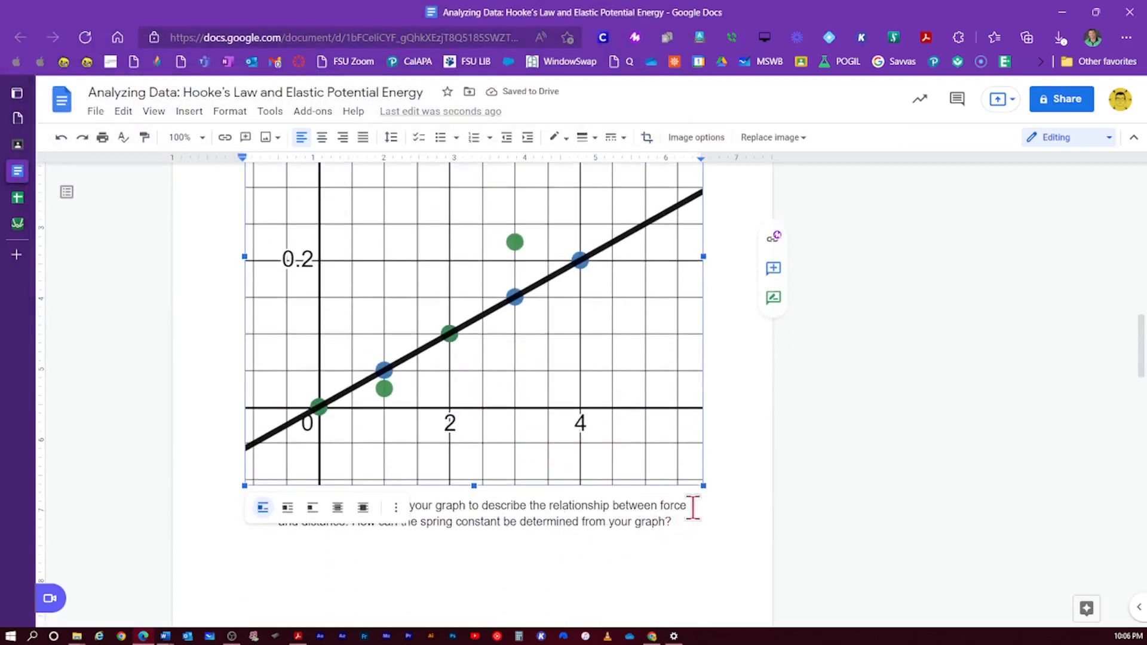
pyautogui.moveTo(703, 482); pyautogui.dragTo(547, 297)
pyautogui.scroll(3, 547, 297)
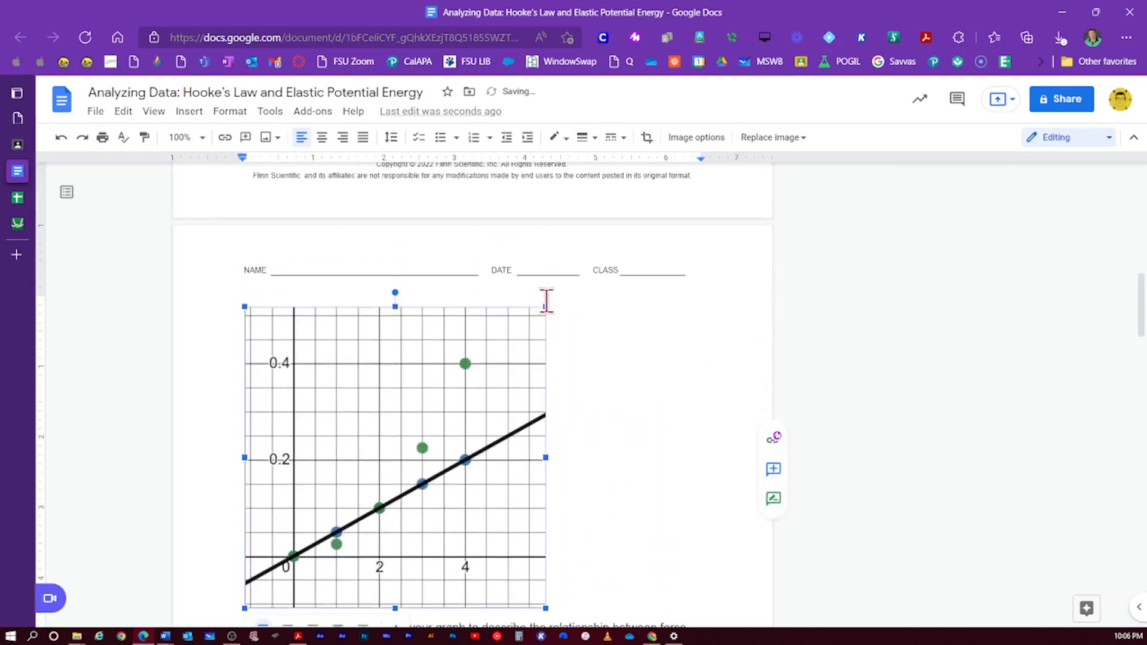
pyautogui.scroll(4, 605, 503)
pyautogui.scroll(-7, 605, 503)
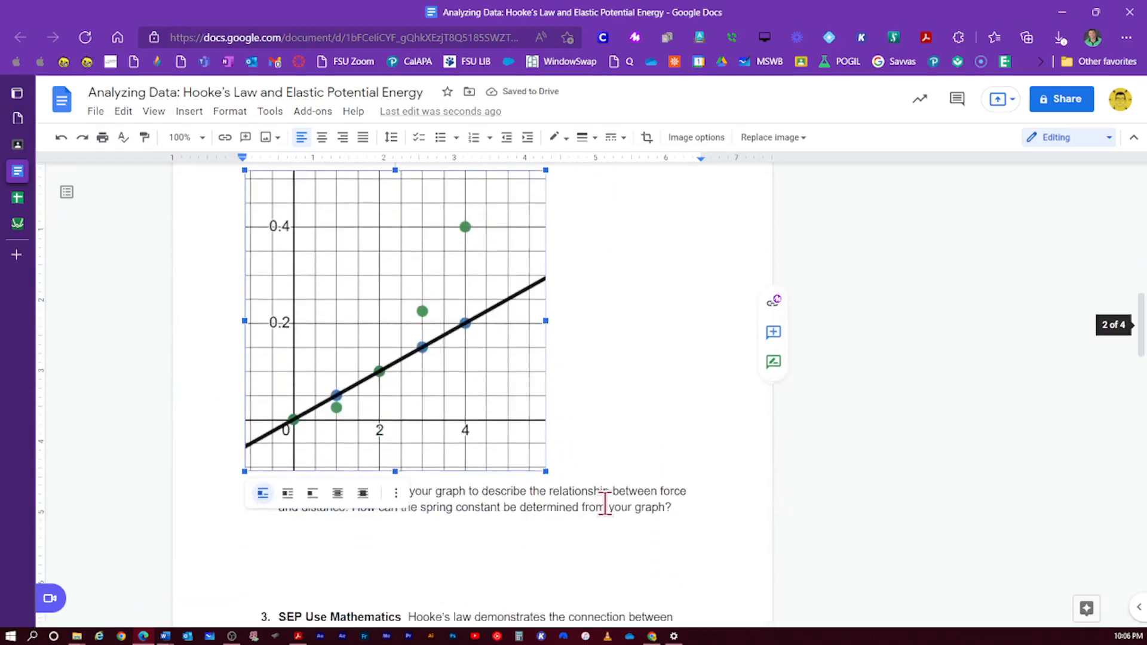
pyautogui.moveTo(544, 471); pyautogui.dragTo(367, 281)
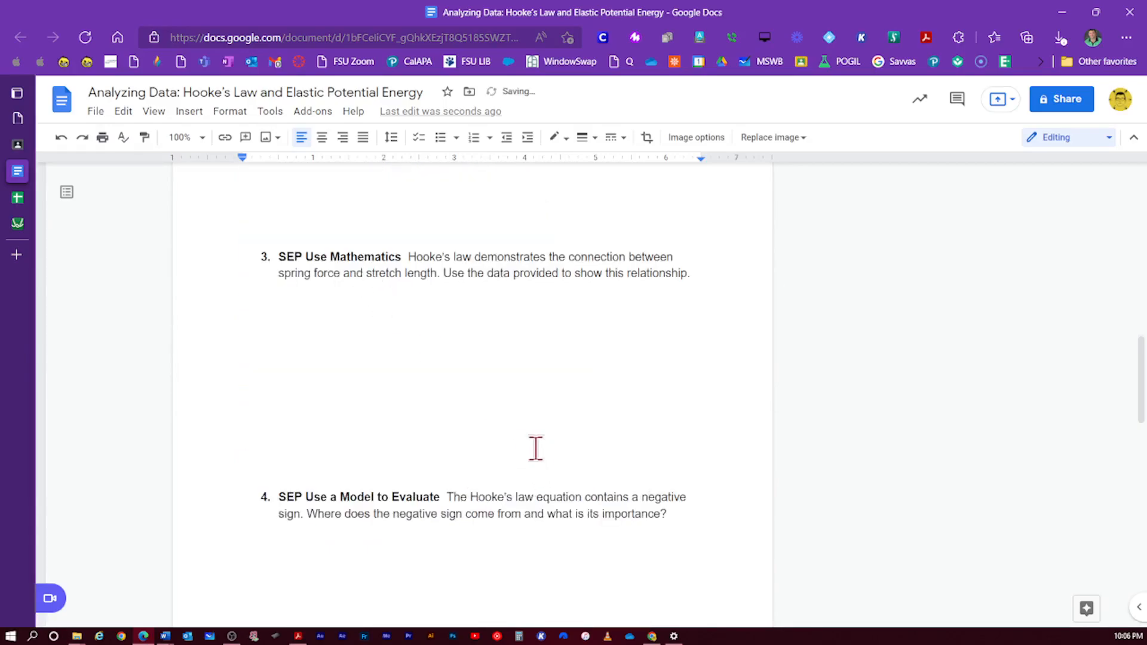
pyautogui.scroll(10, 536, 448)
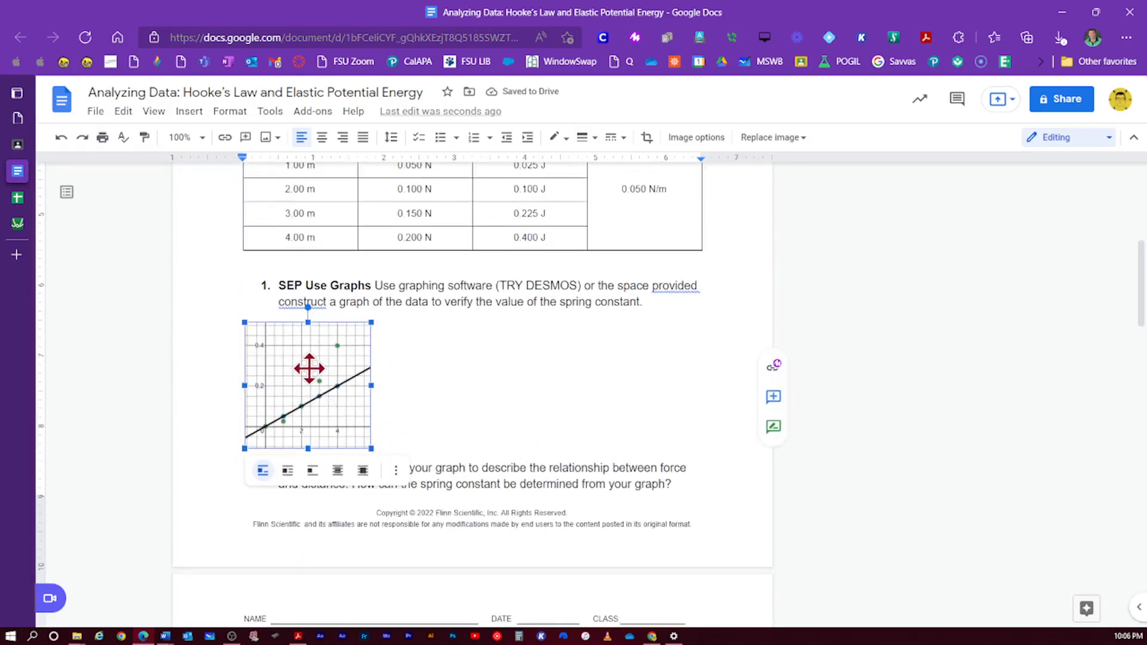
# - Keep the graph in line with text and center it under question 1
pyautogui.click(288, 471)
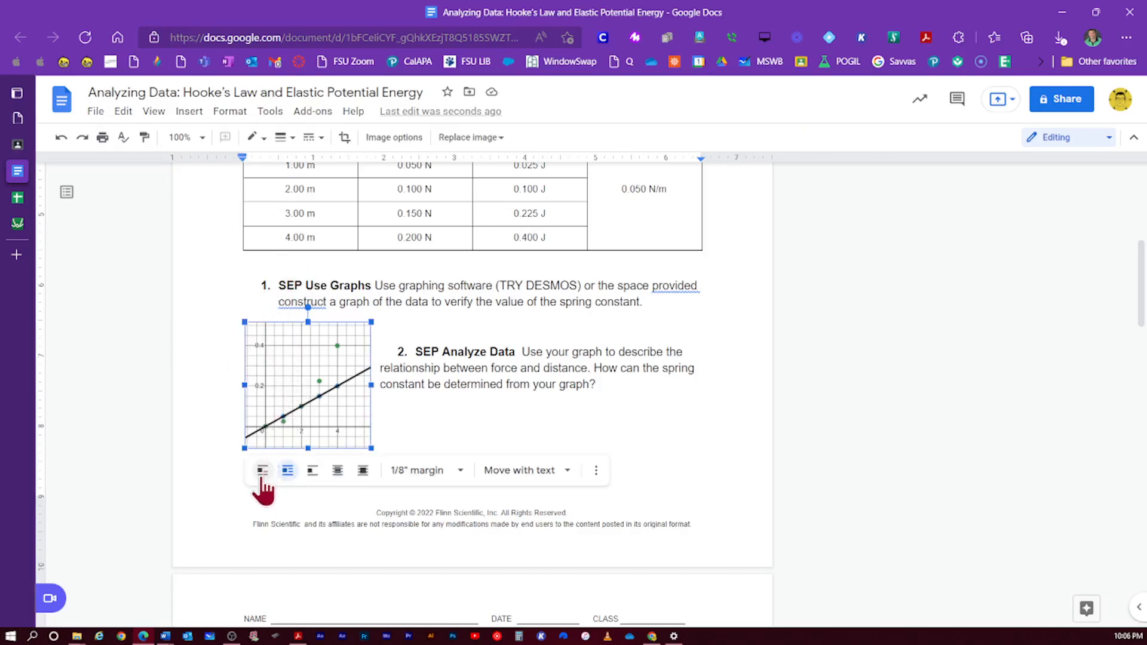
pyautogui.click(263, 471)
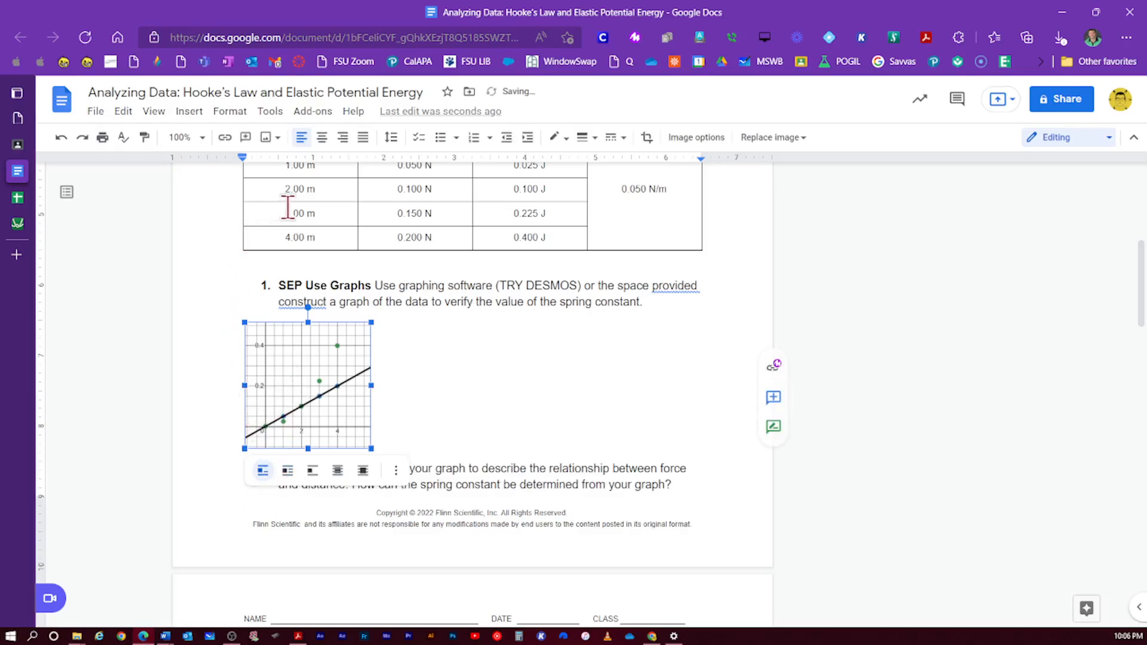
pyautogui.click(321, 136)
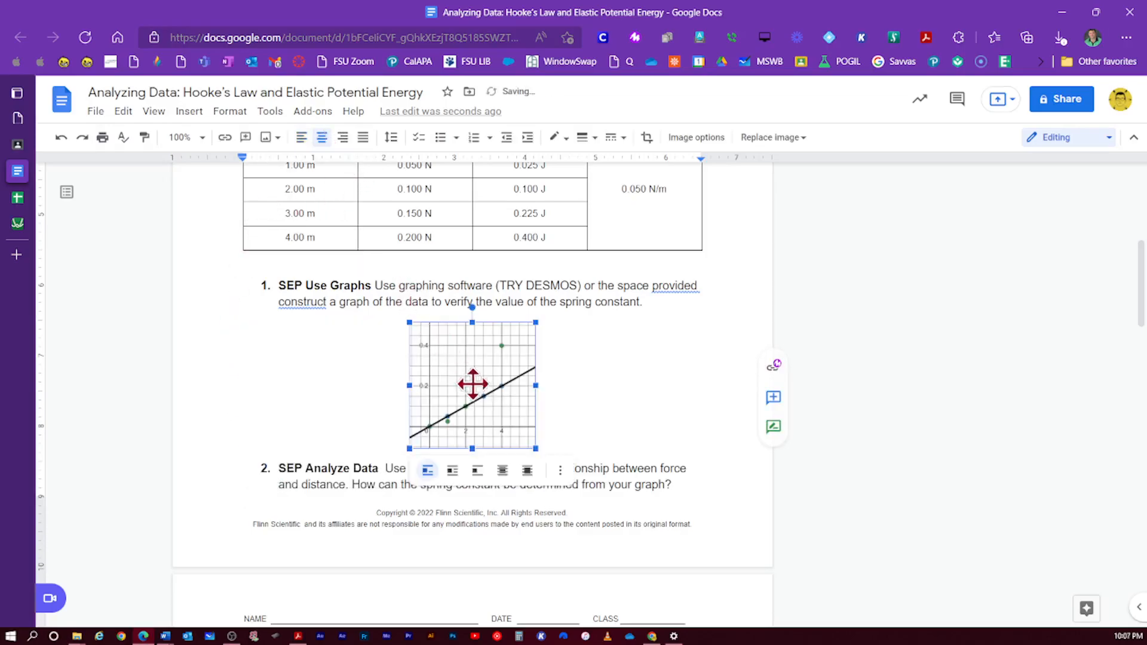
# - Enlarge the graph somewhat with its corner handles and check the result
pyautogui.moveTo(535, 449); pyautogui.dragTo(573, 494)
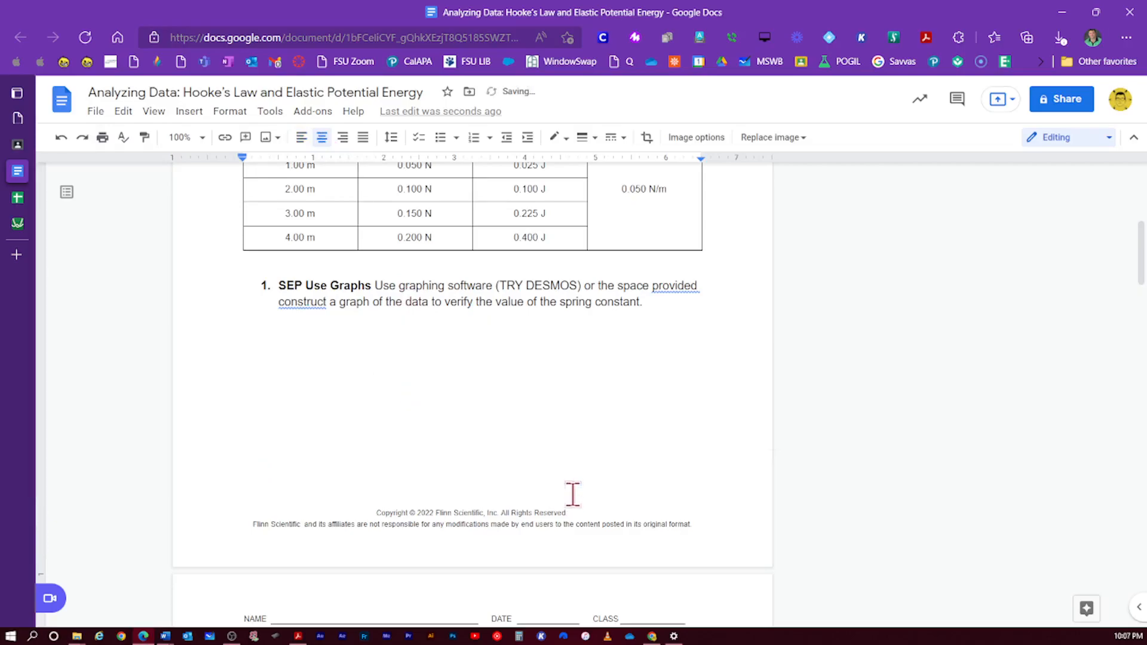
pyautogui.scroll(-7, 573, 494)
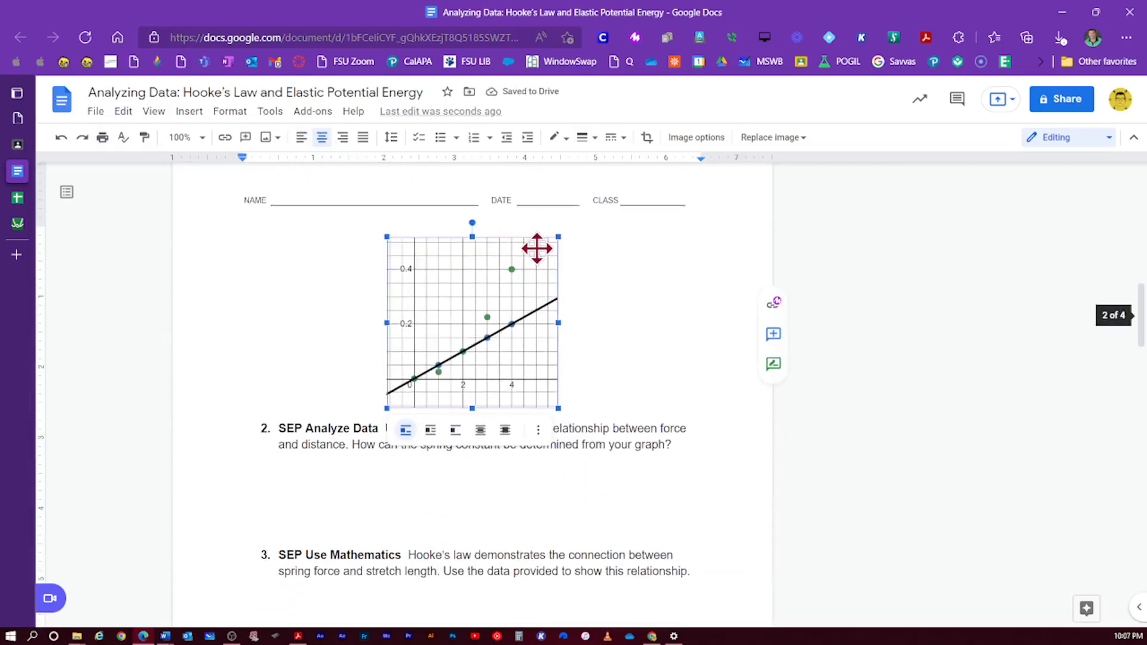
pyautogui.moveTo(560, 238); pyautogui.dragTo(545, 250)
pyautogui.scroll(1, 546, 302)
pyautogui.scroll(5, 546, 302)
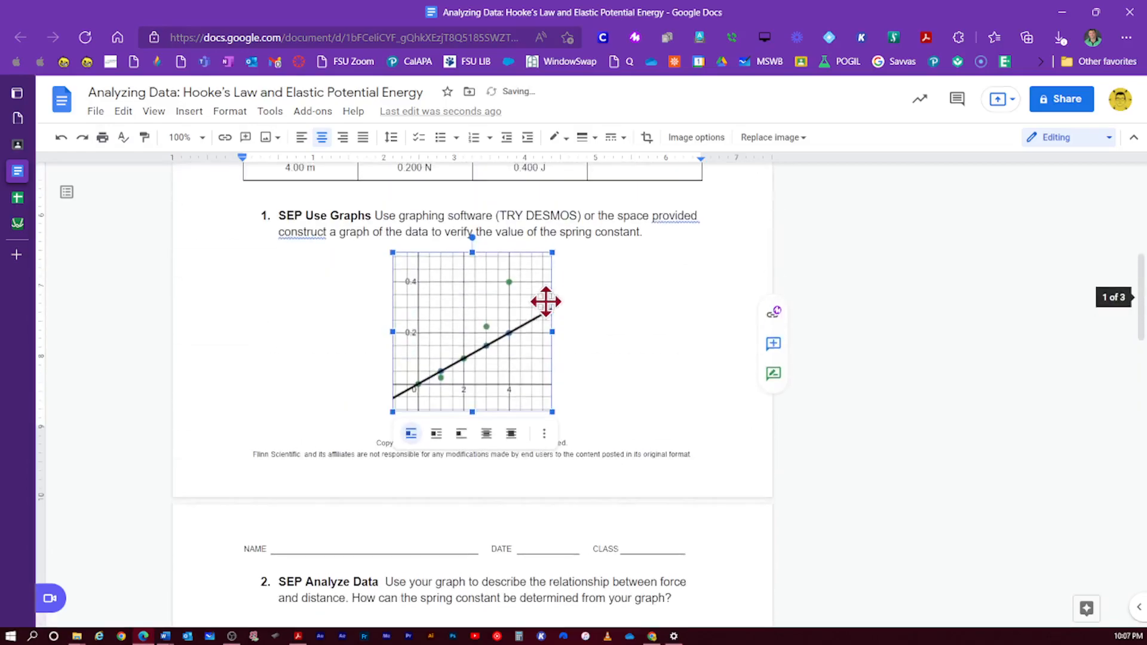
pyautogui.click(650, 325)
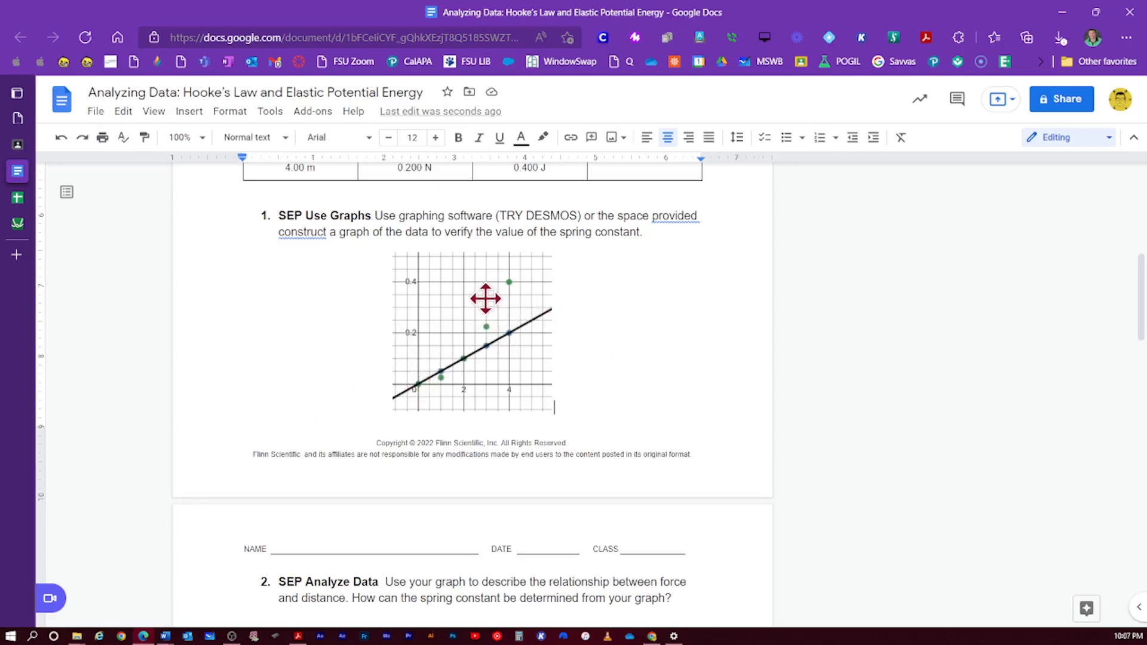
pyautogui.click(404, 299)
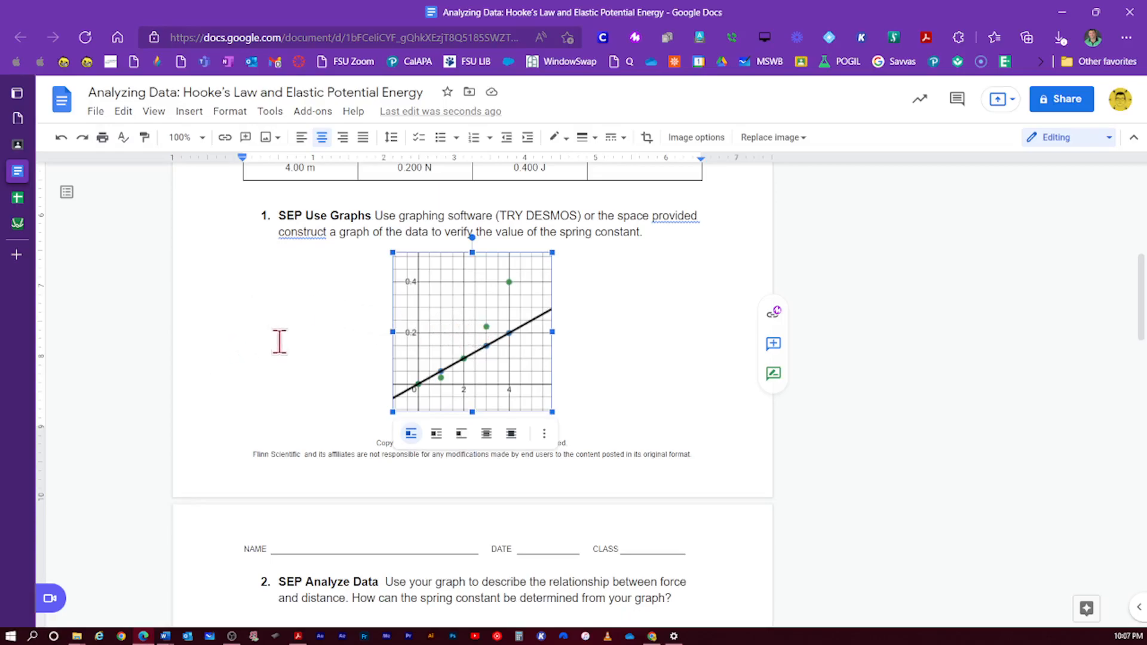
# - Scroll through the whole worksheet to review the placed graph, then expand Edge's tab sidebar
pyautogui.scroll(4, 299, 353)
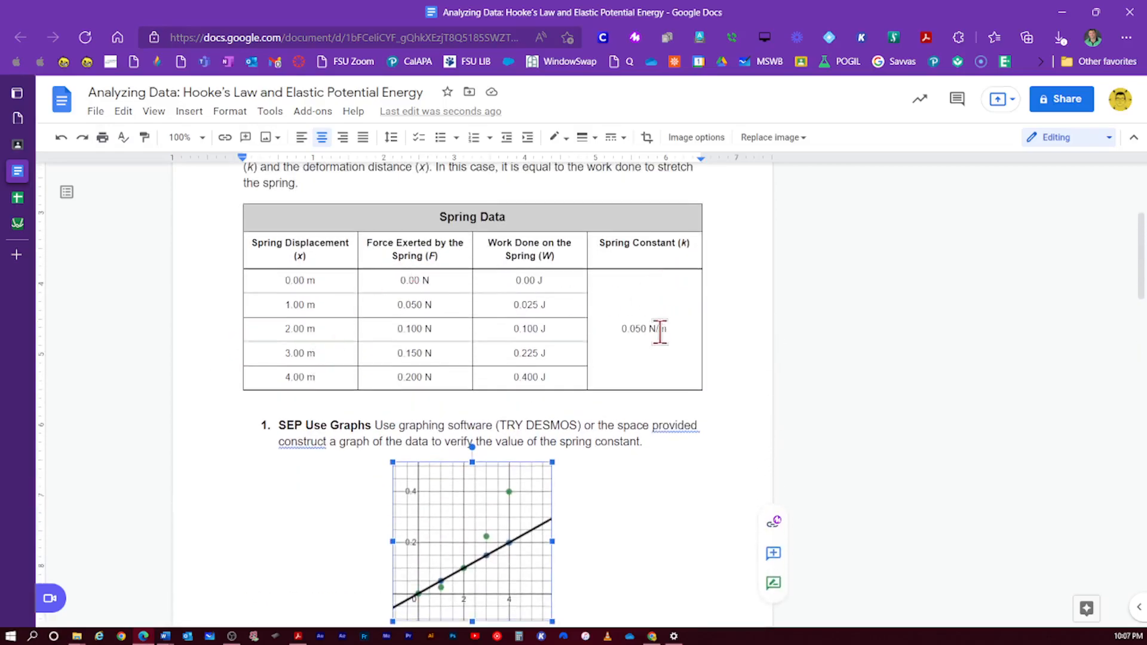
pyautogui.scroll(4, 514, 335)
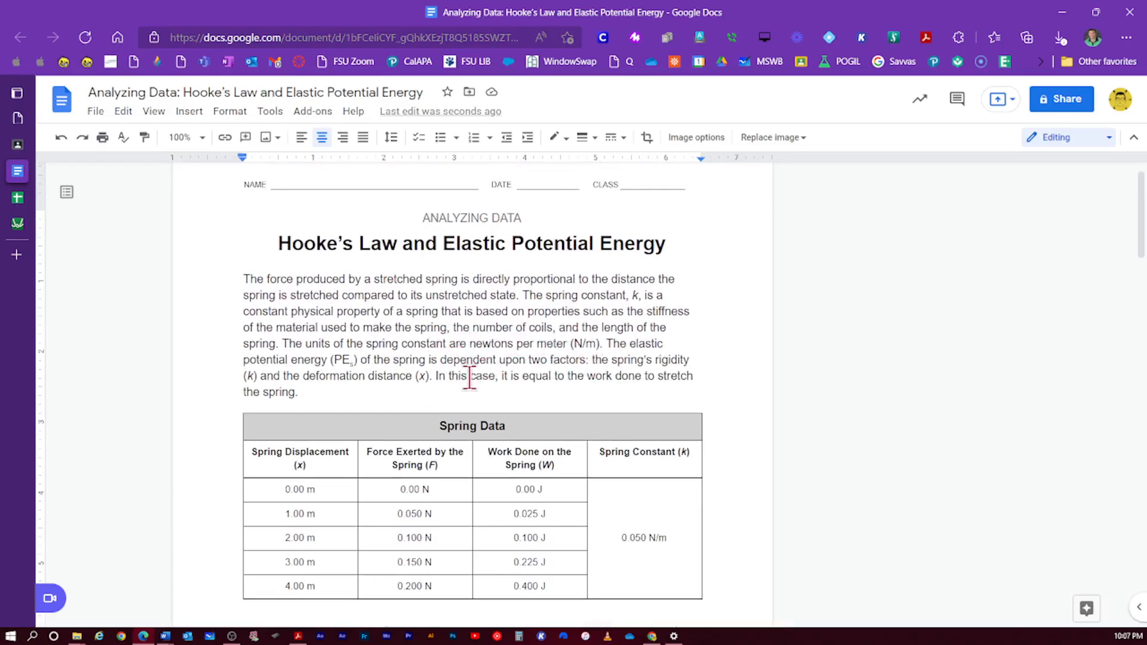
pyautogui.scroll(-10, 454, 373)
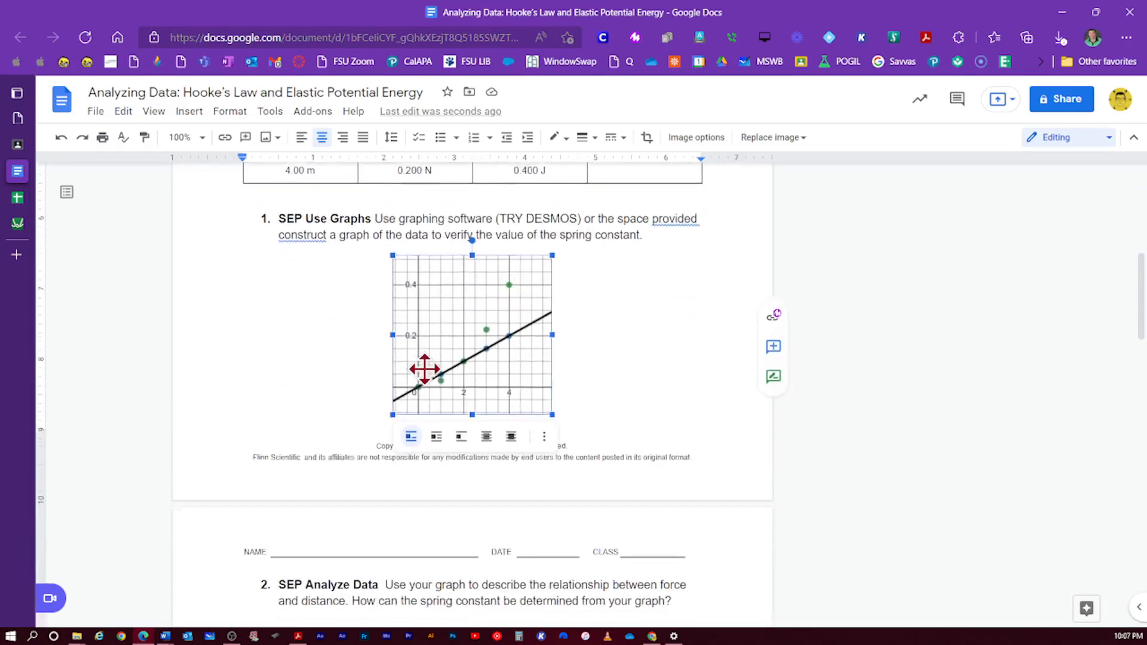
pyautogui.scroll(-5, 424, 369)
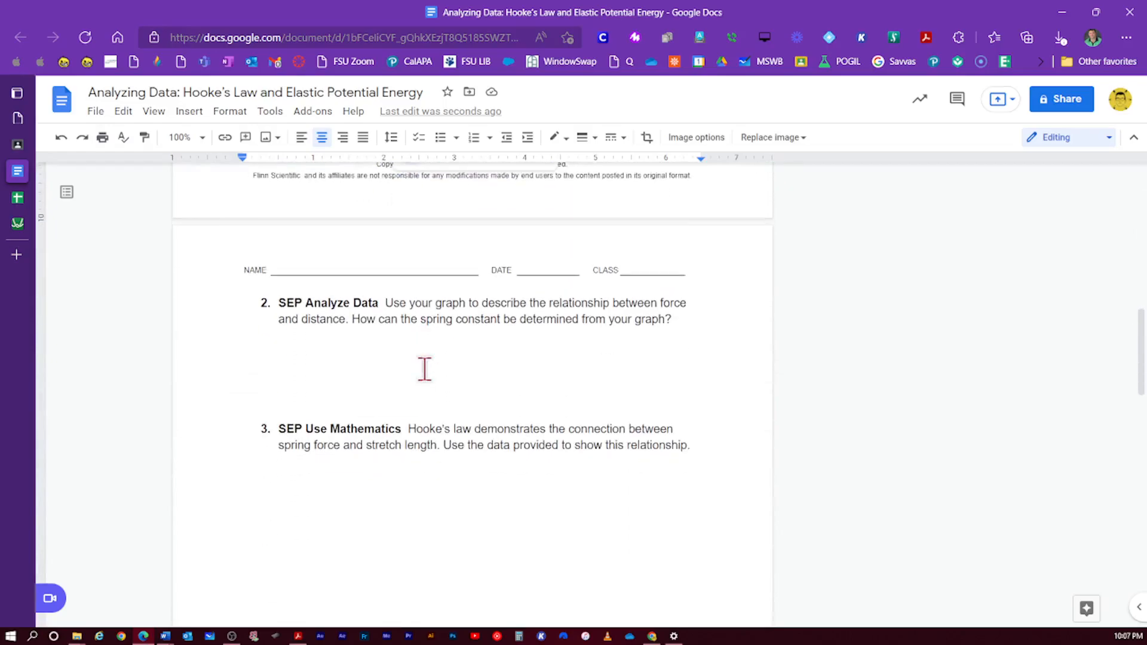
pyautogui.scroll(-5, 425, 368)
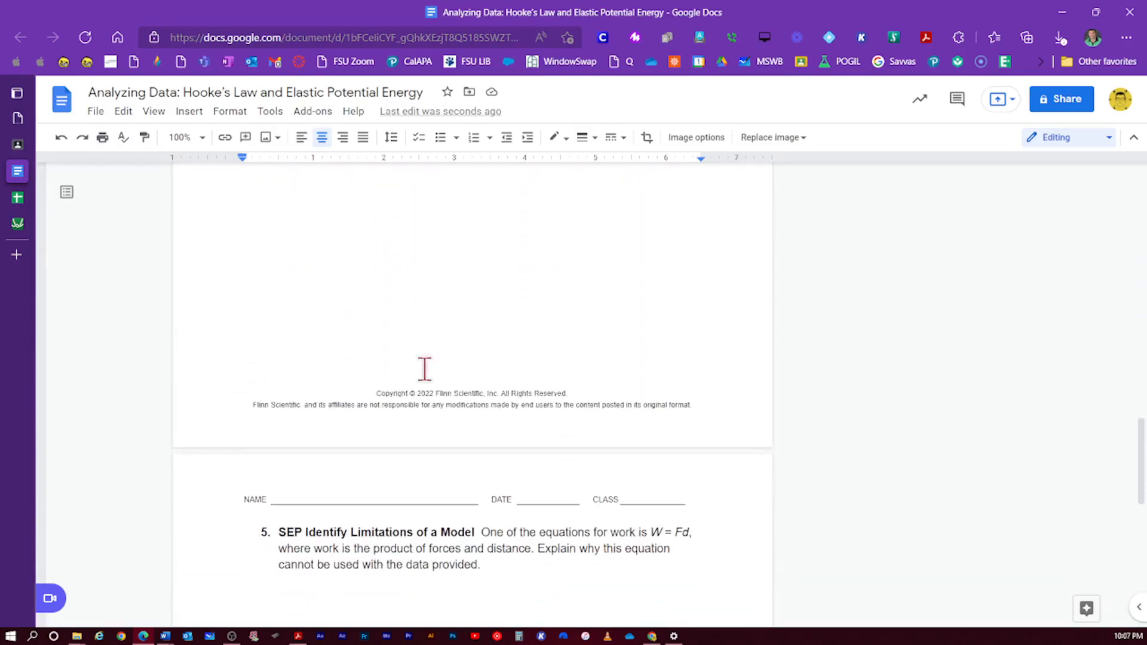
pyautogui.scroll(20, 425, 369)
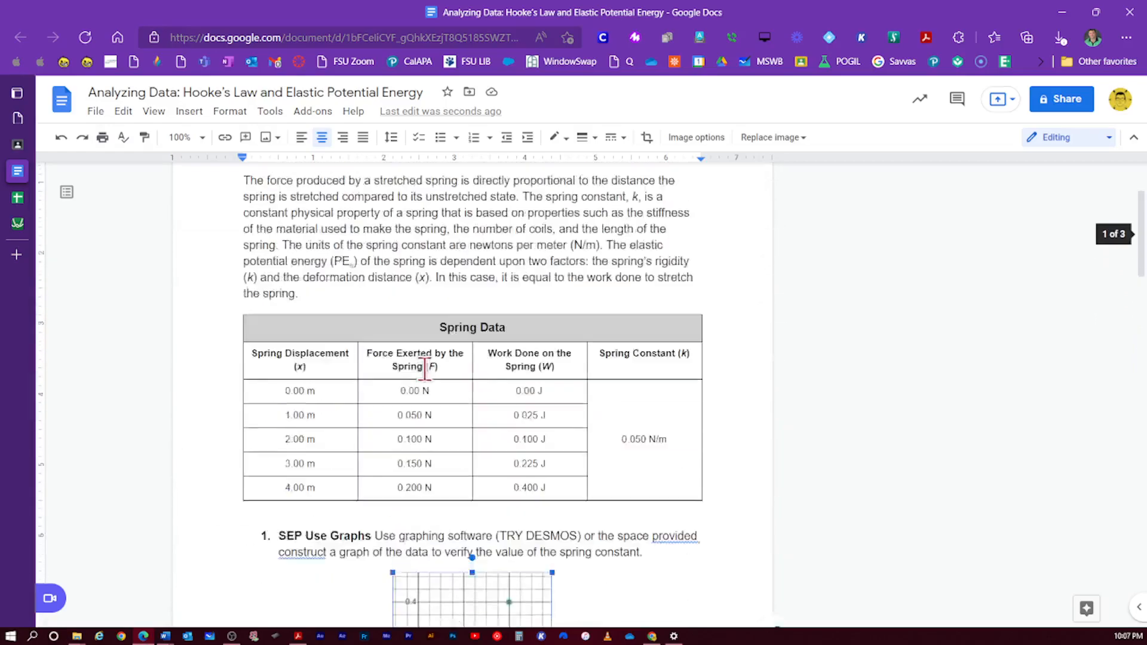
pyautogui.moveTo(28, 219)
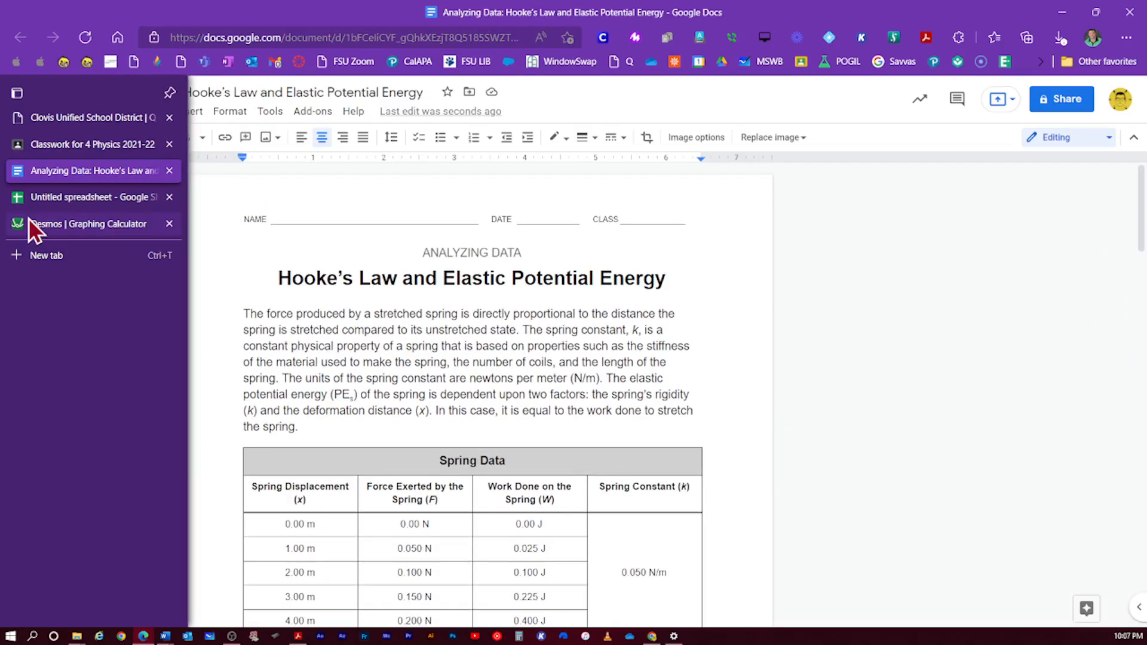